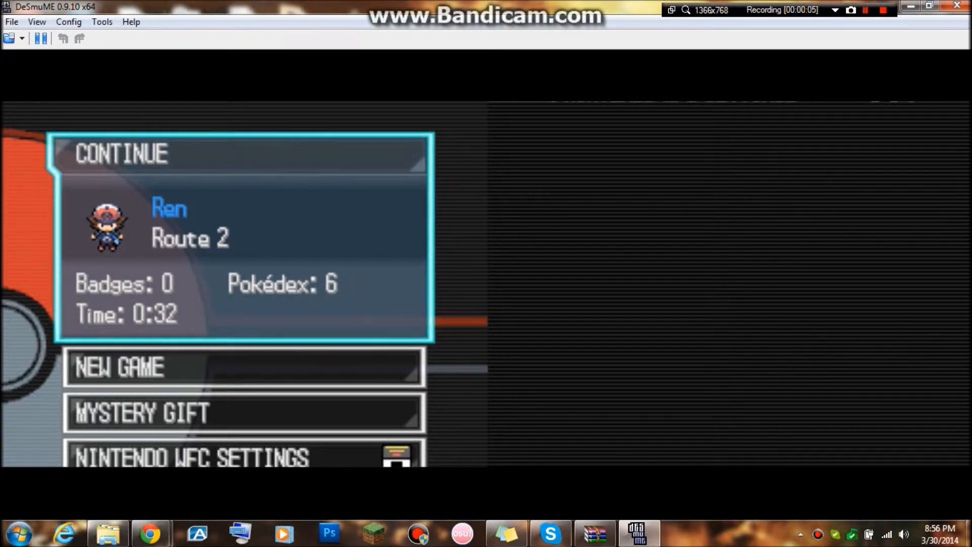
Move the title-menu highlight down from CONTINUE toward the other options
key(Down)
Load the save and defeat the wild Patrat with two Bites, earning Bipol-Pup 25 Exp. Points
key(Down)
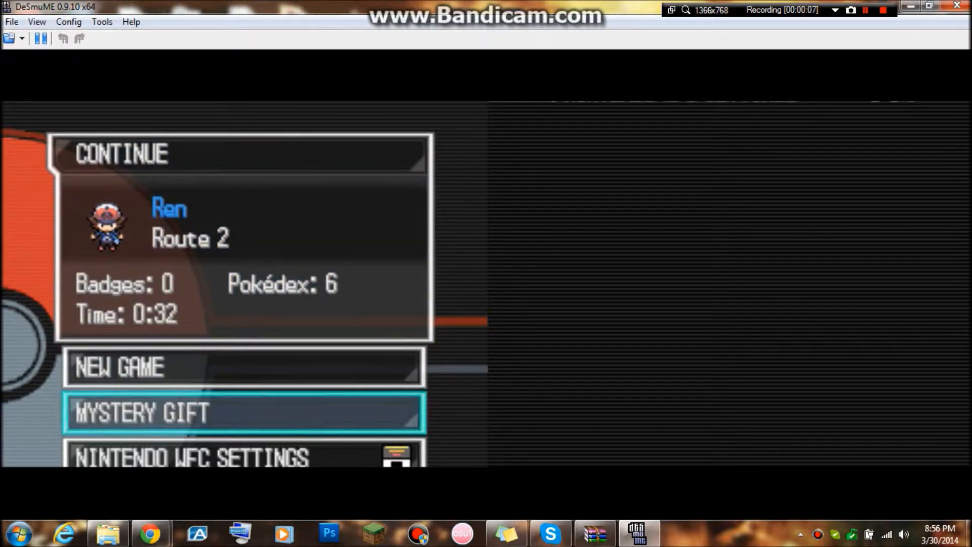
key(Down)
key(Down)
key(Down)
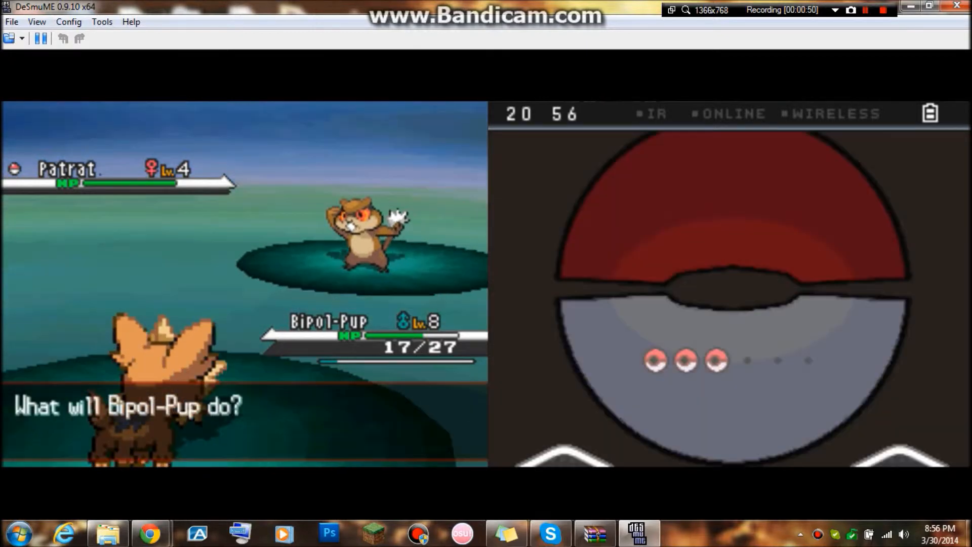
key(x)
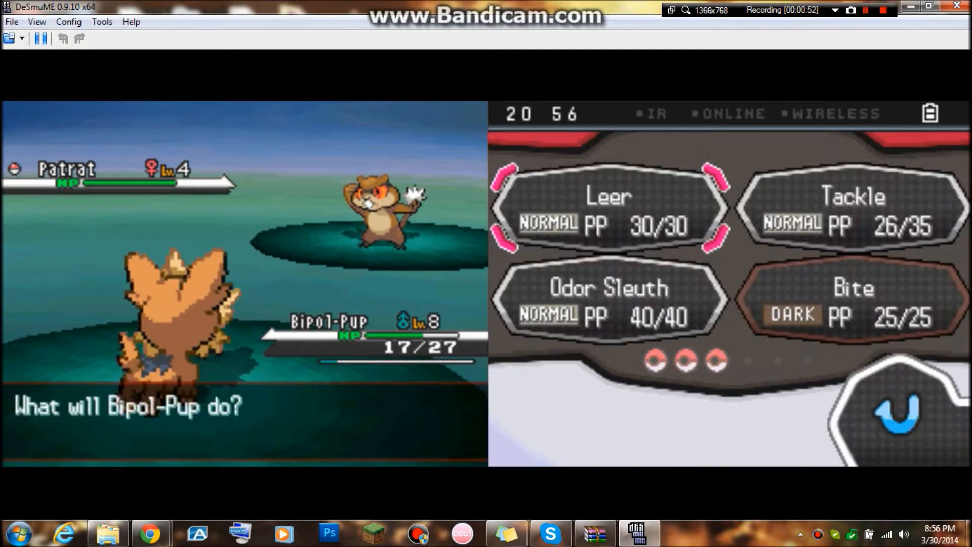
key(Right)
key(Down)
key(x)
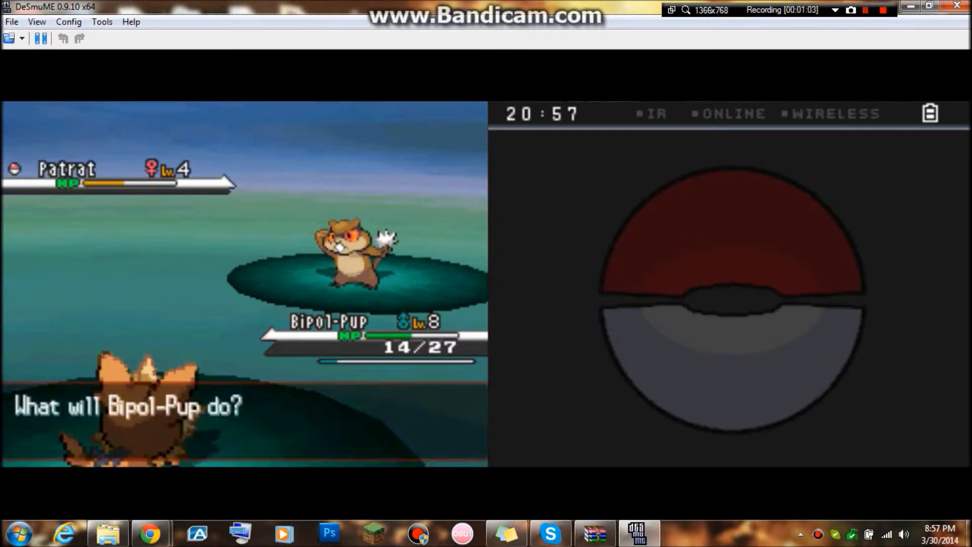
key(x)
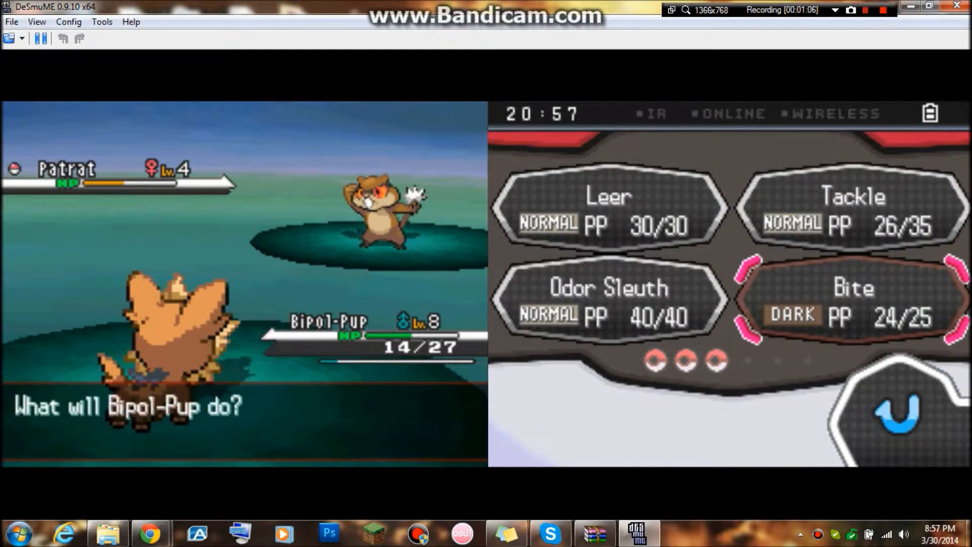
key(x)
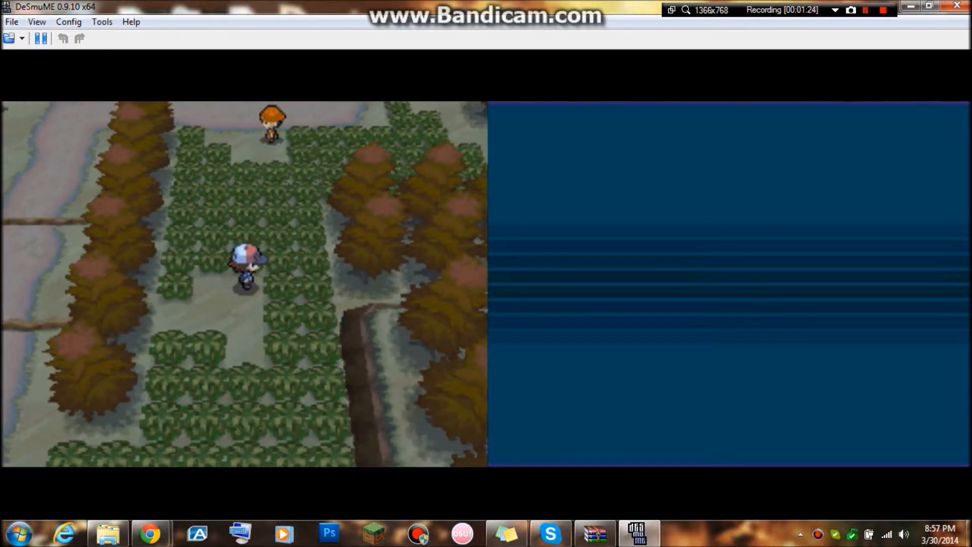
key(Left)
Walk the trainer through the tall-grass path and toggle the frame counter display
key(Down)
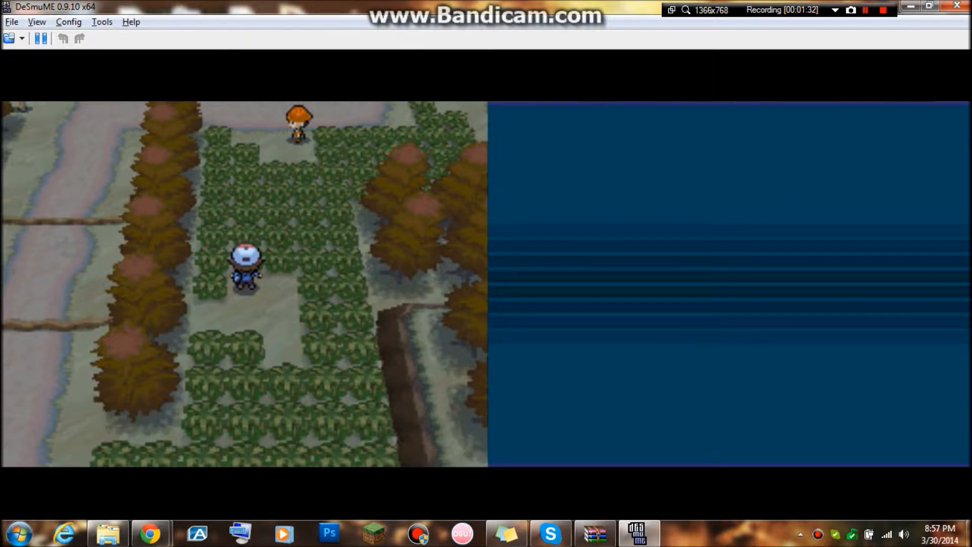
key(alt)
key(Down)
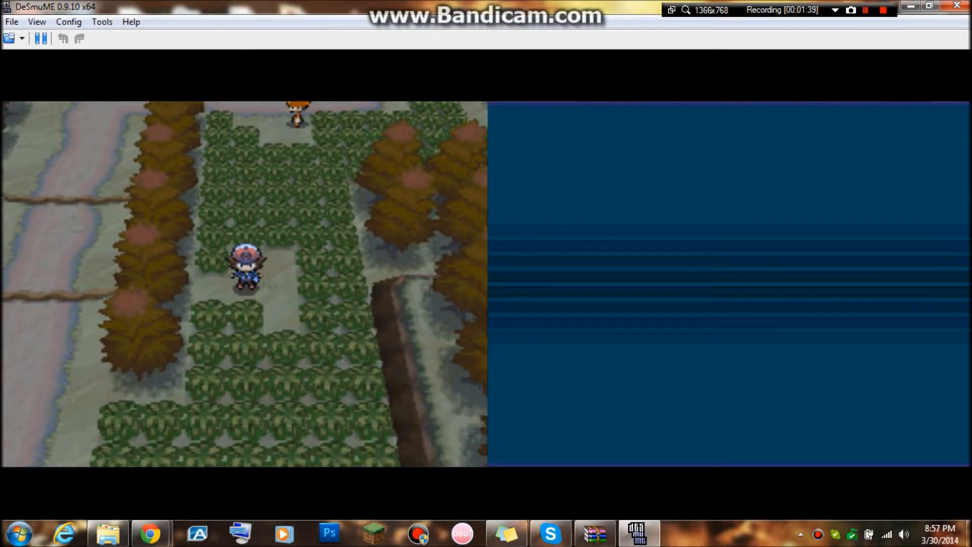
key(Up)
key(period)
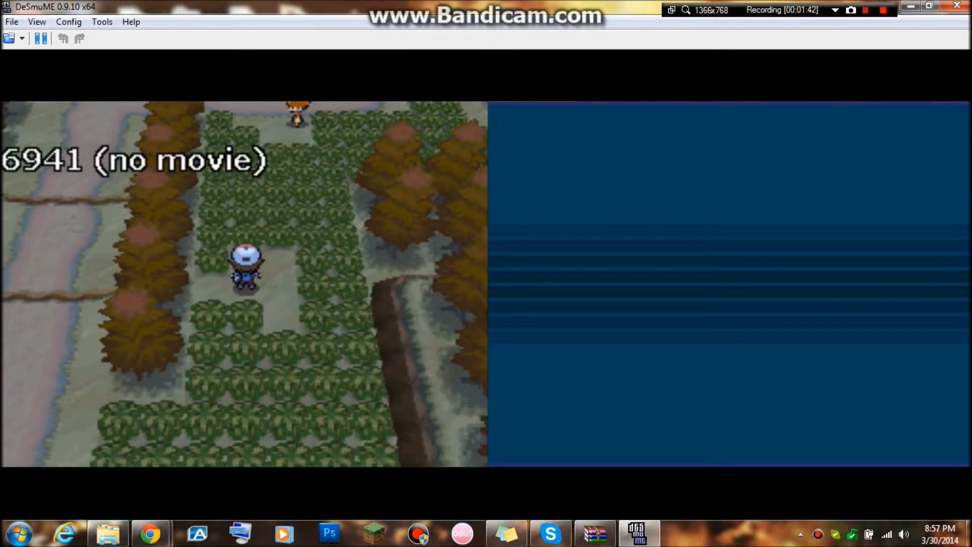
key(period)
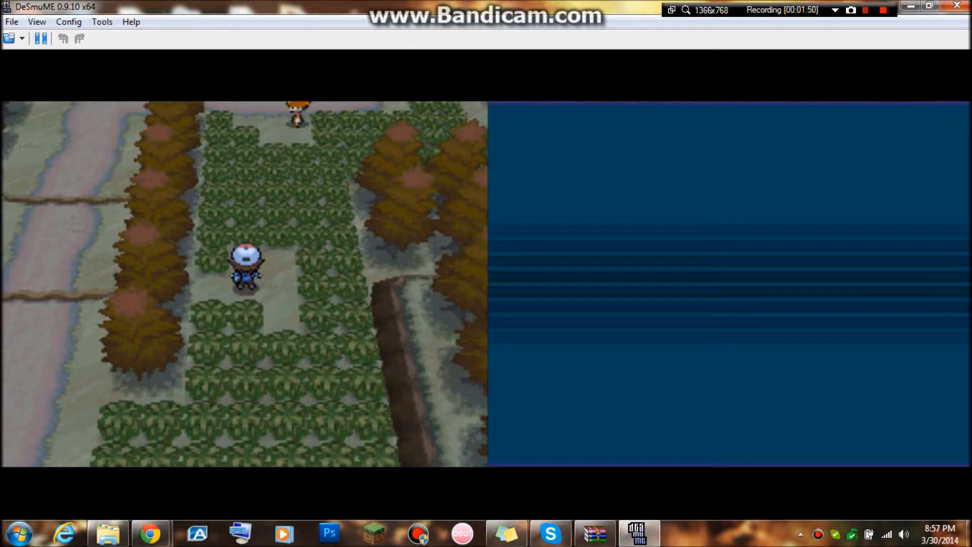
Pause emulation, save the state to slot 0 and reload it
key(Pause)
key(shift+F10)
key(F10)
click(69, 22)
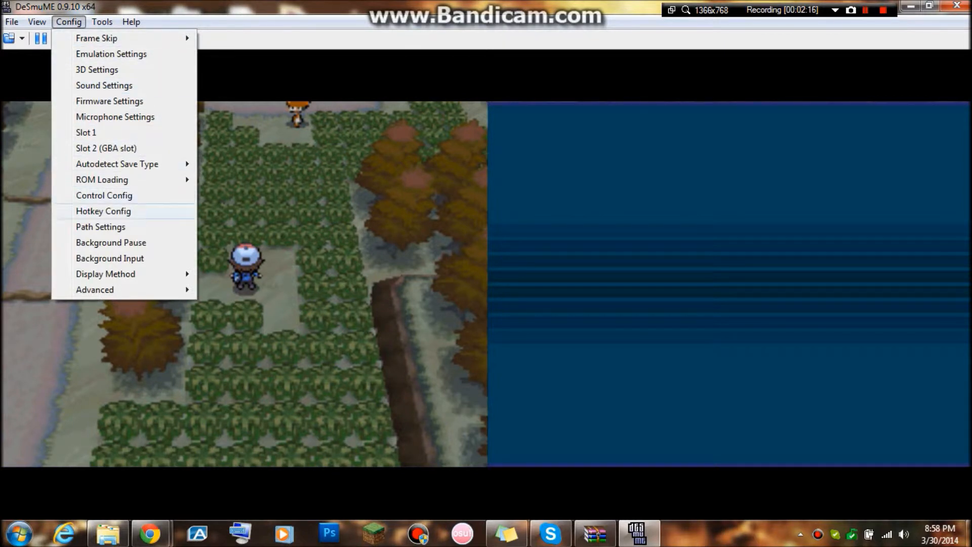
Remap the START button to Enter in Control Config and apply it
click(104, 195)
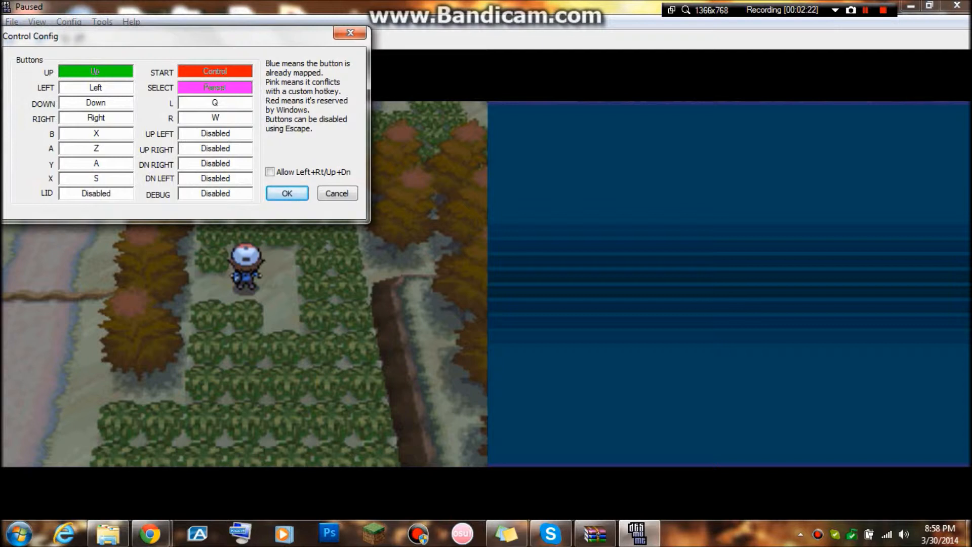
key(Up)
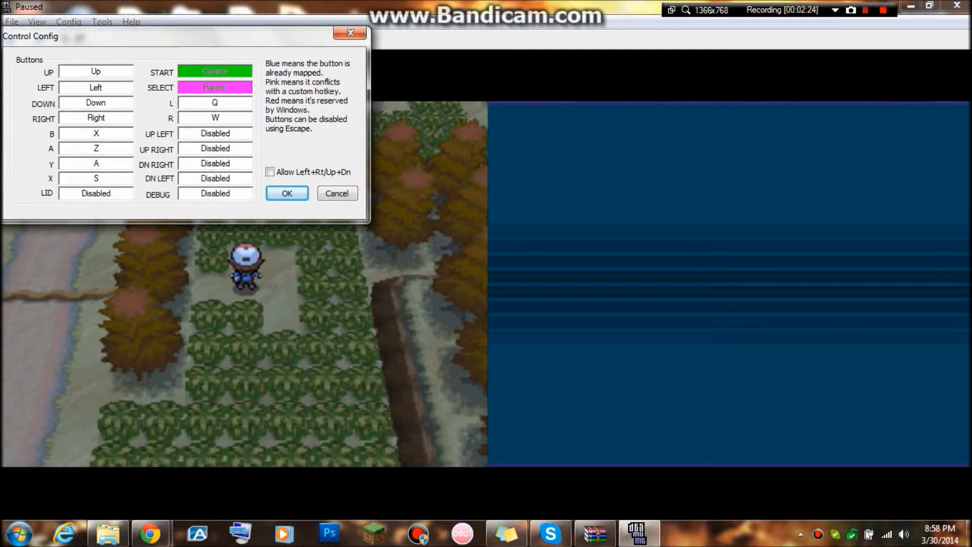
key(Return)
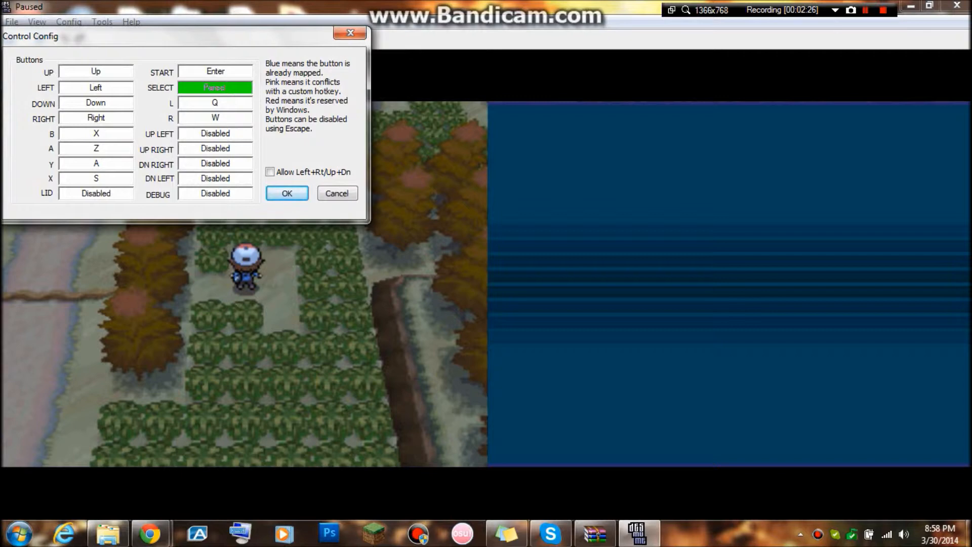
click(287, 193)
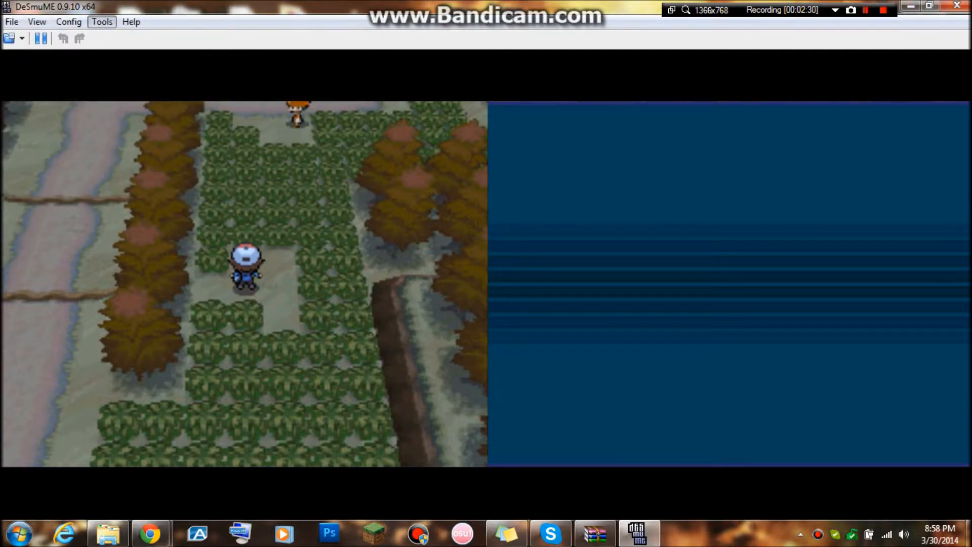
Remap the SELECT button to Enter, apply it and toggle the frame counter
click(69, 21)
click(104, 195)
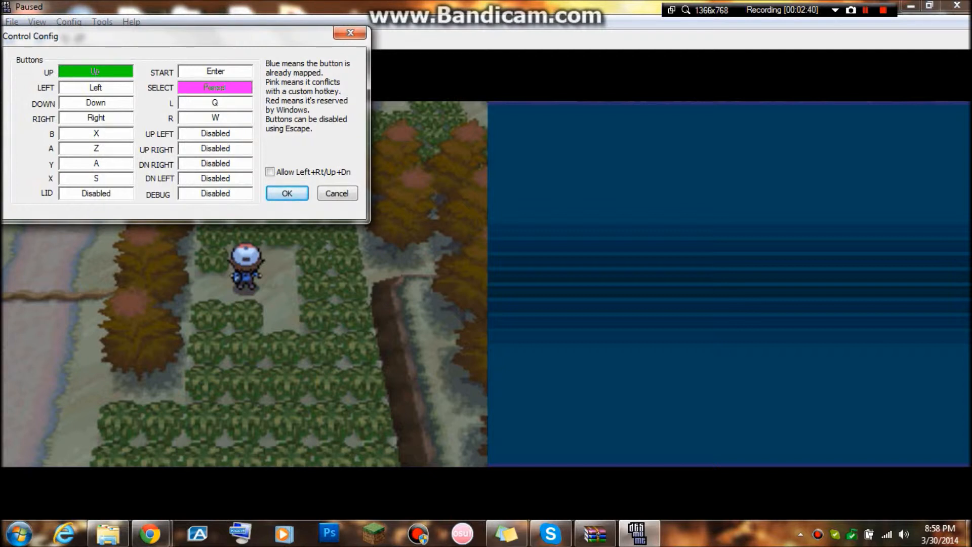
click(215, 87)
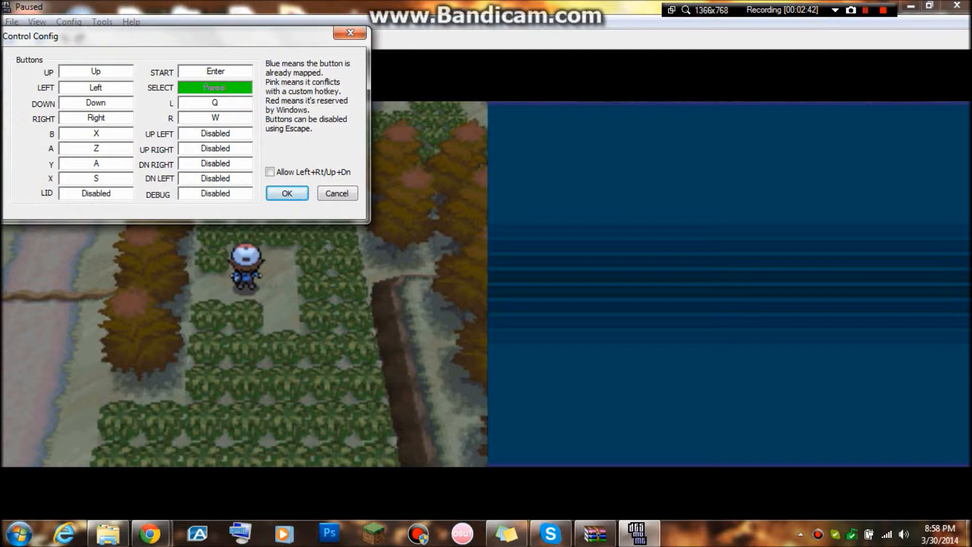
key(Return)
click(287, 192)
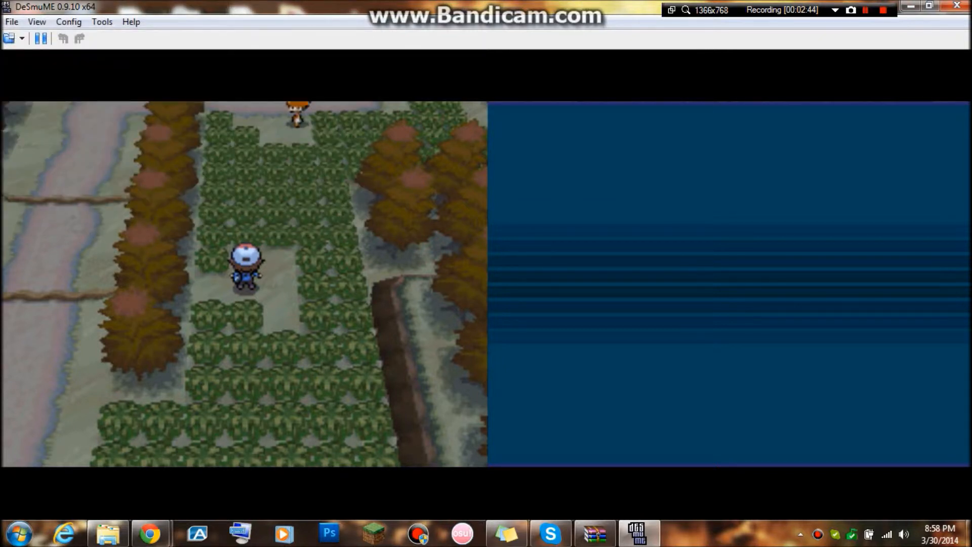
key(period)
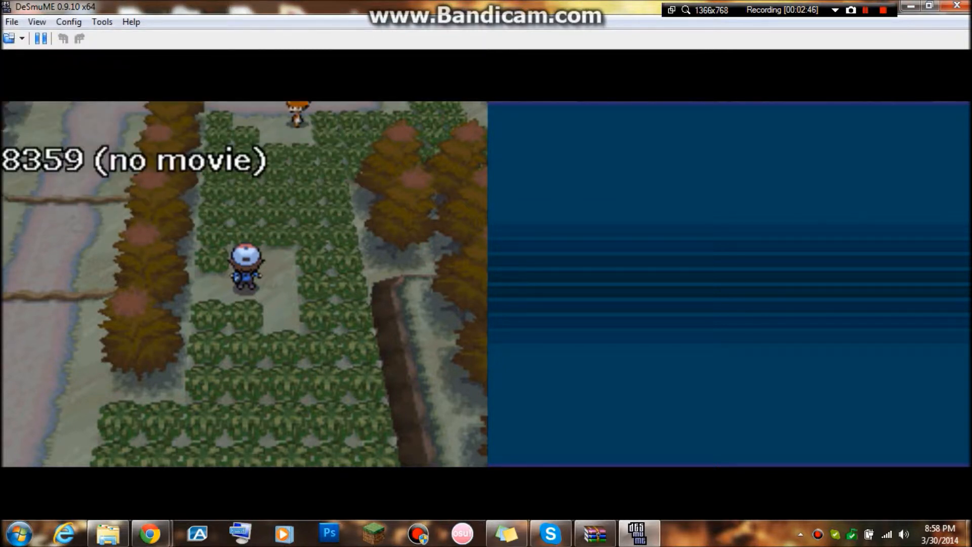
key(period)
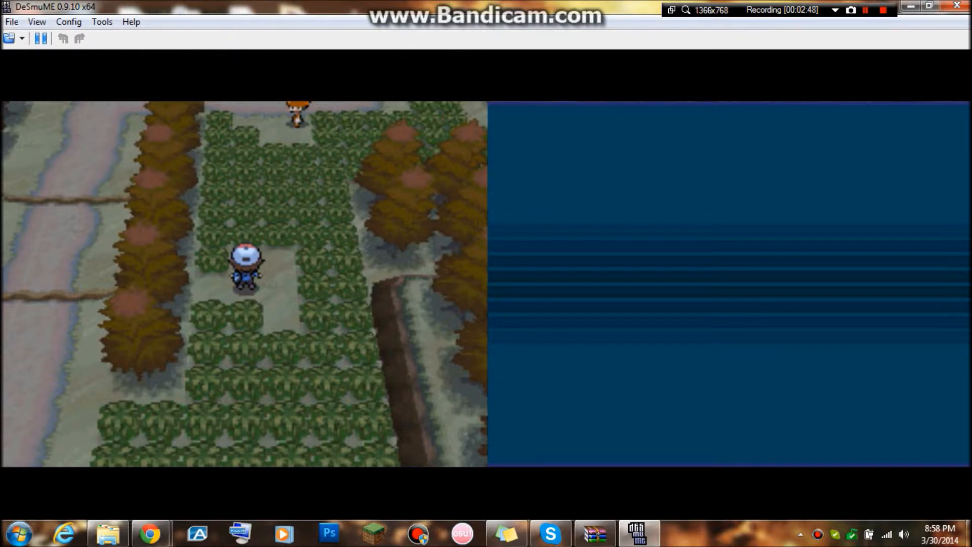
Review the B button binding in Control Config and resume play
click(69, 22)
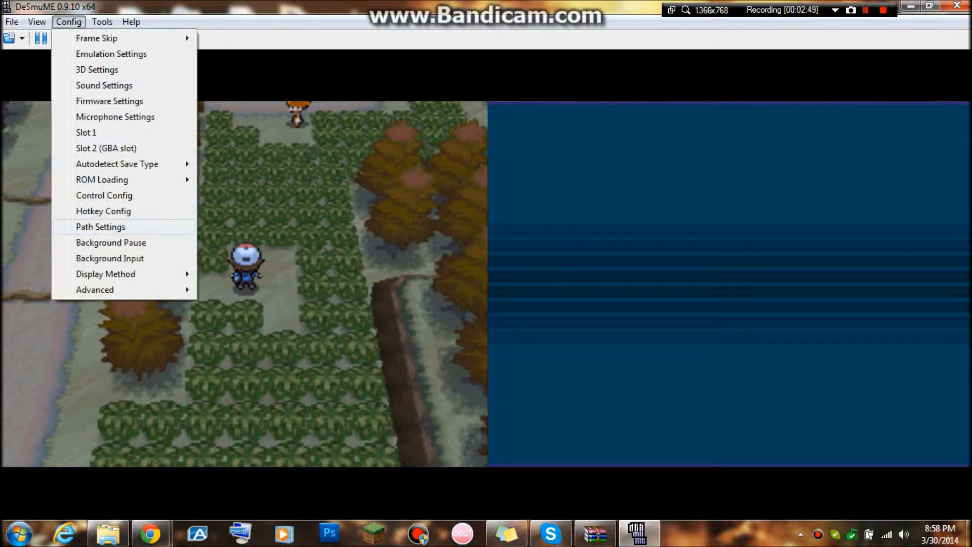
click(104, 195)
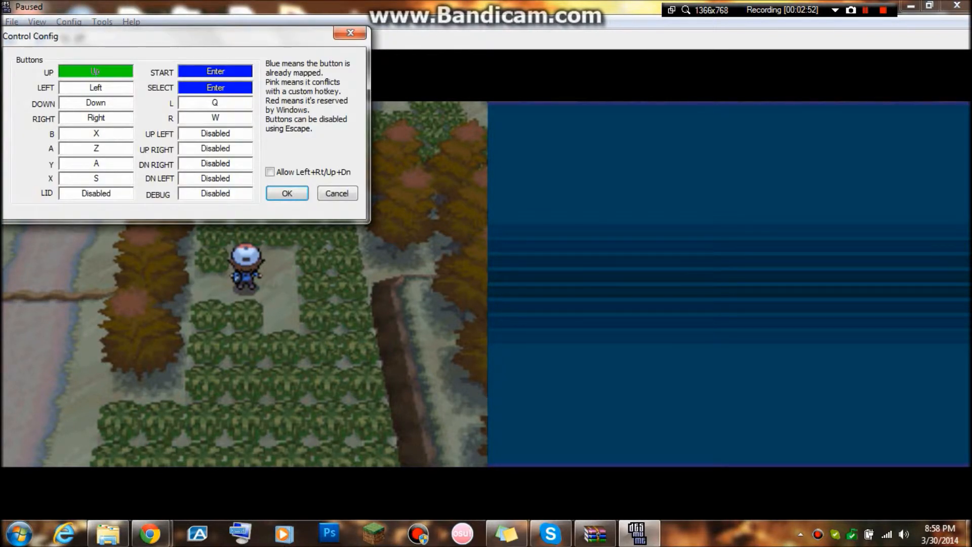
click(95, 133)
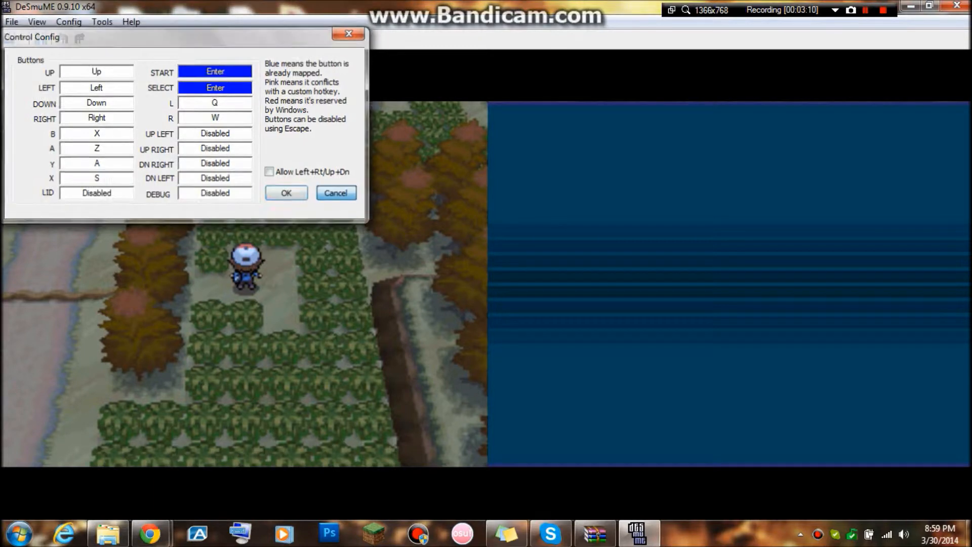
key(Return)
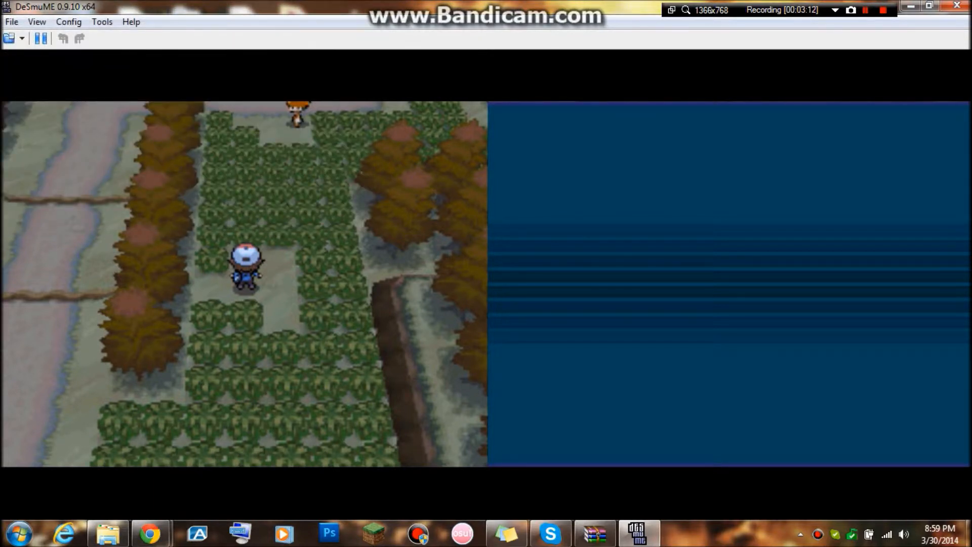
Reopen Control Config and test which keys trigger the mapped buttons, including SELECT
click(69, 21)
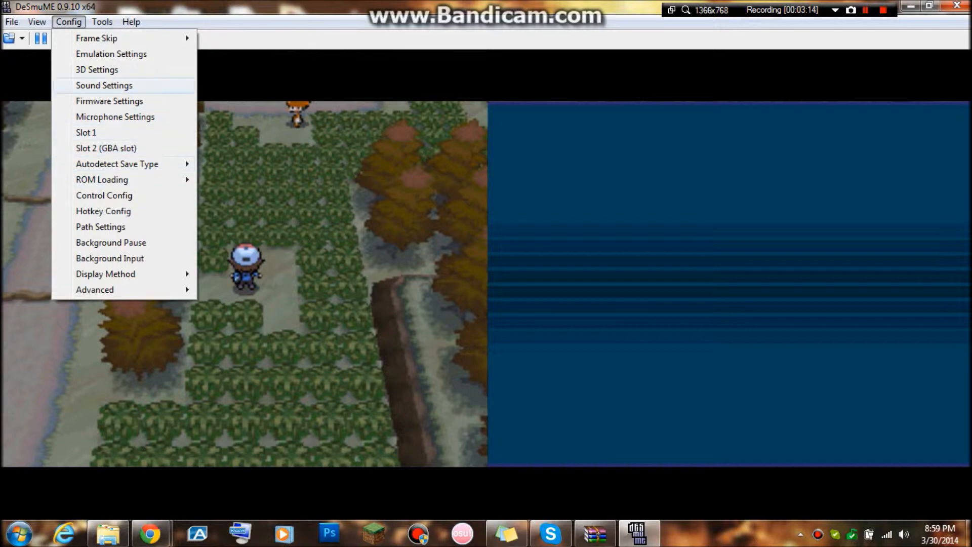
key(Return)
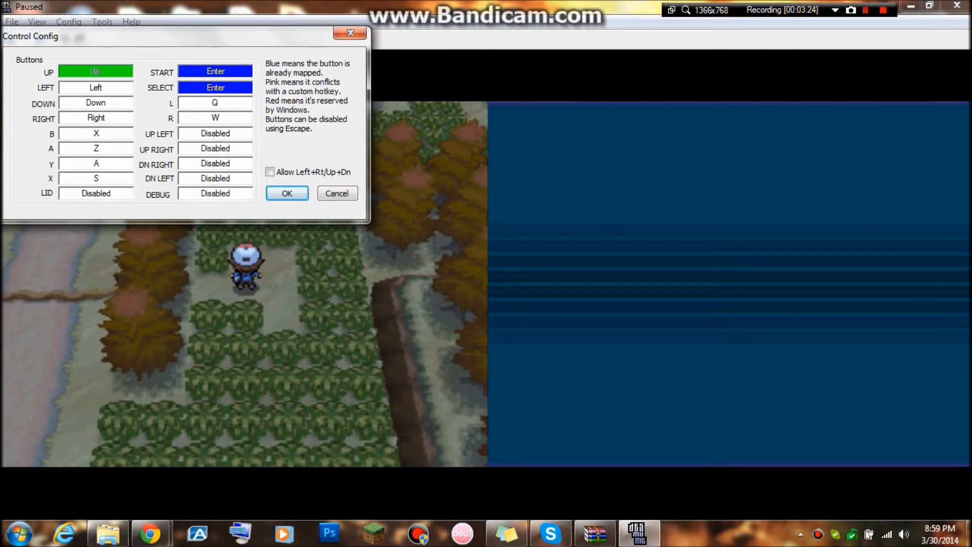
key(a)
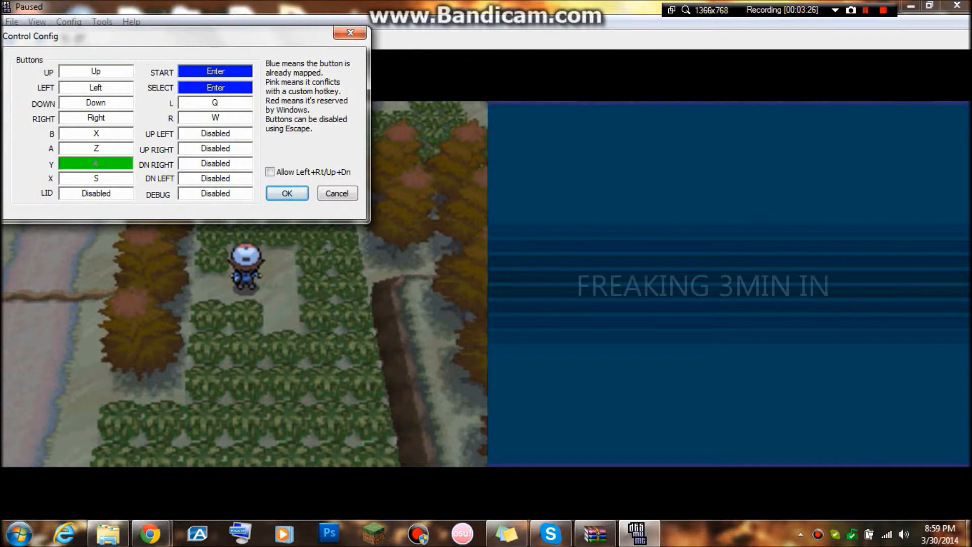
key(Right)
key(a)
key(s)
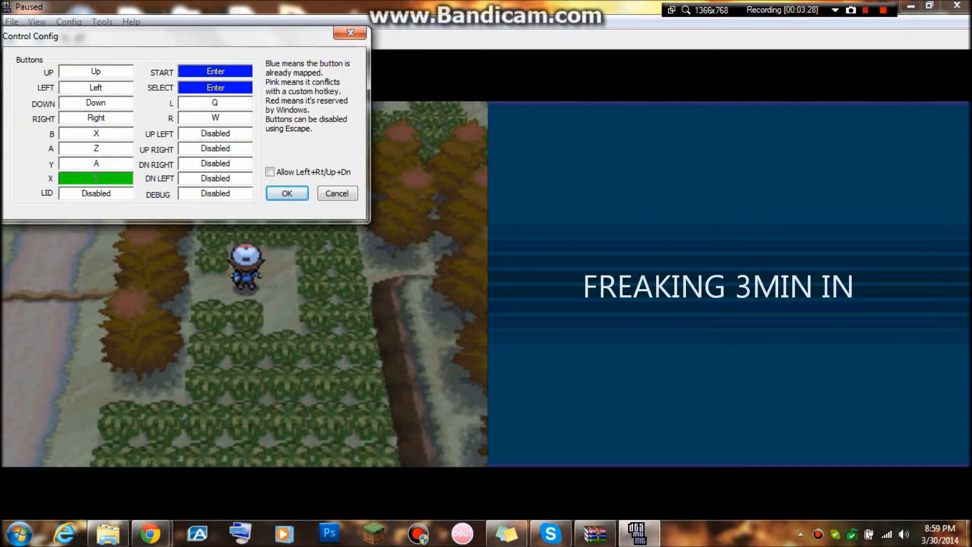
text(S)
key(Return)
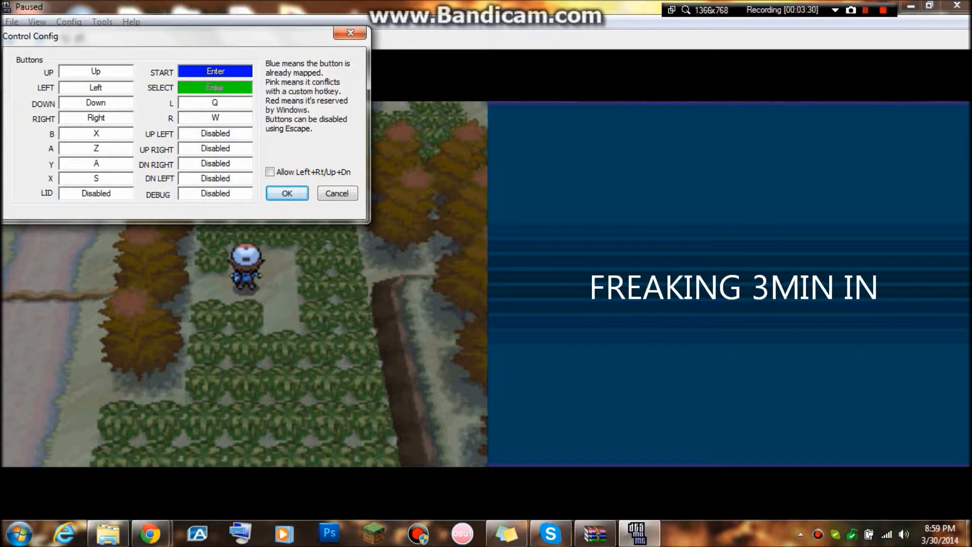
Finish testing key mappings, close the dialog to resume play and hide the frame counter
key(w)
key(Escape)
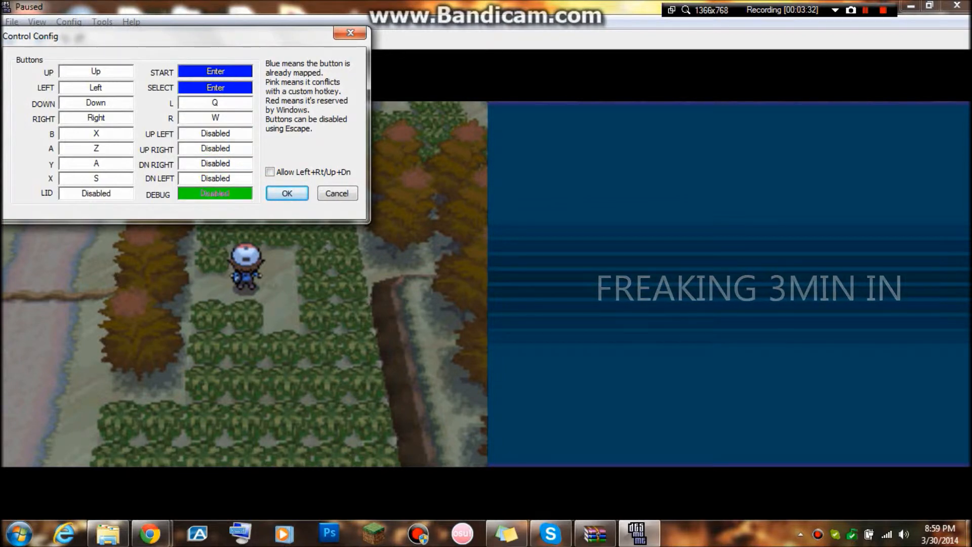
key(Escape)
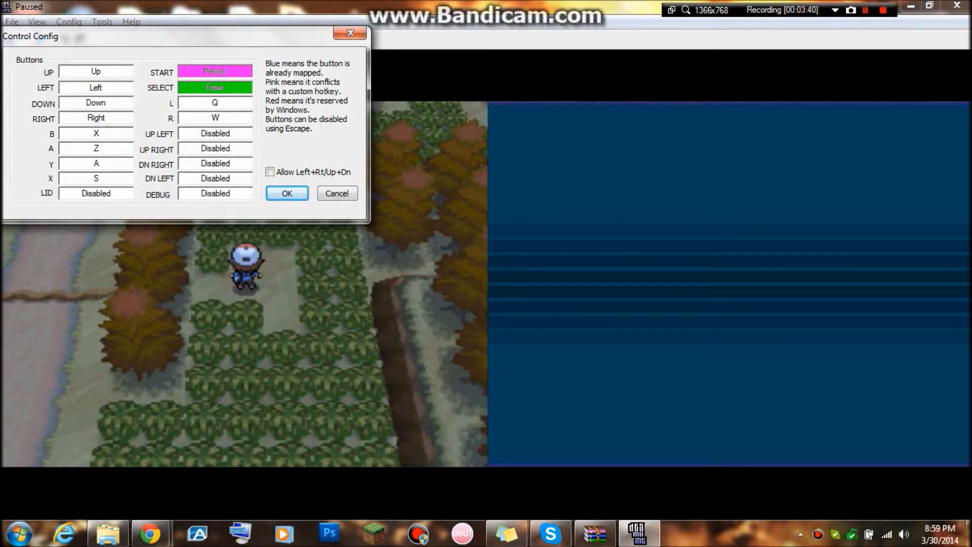
click(214, 88)
text(/)
key(Return)
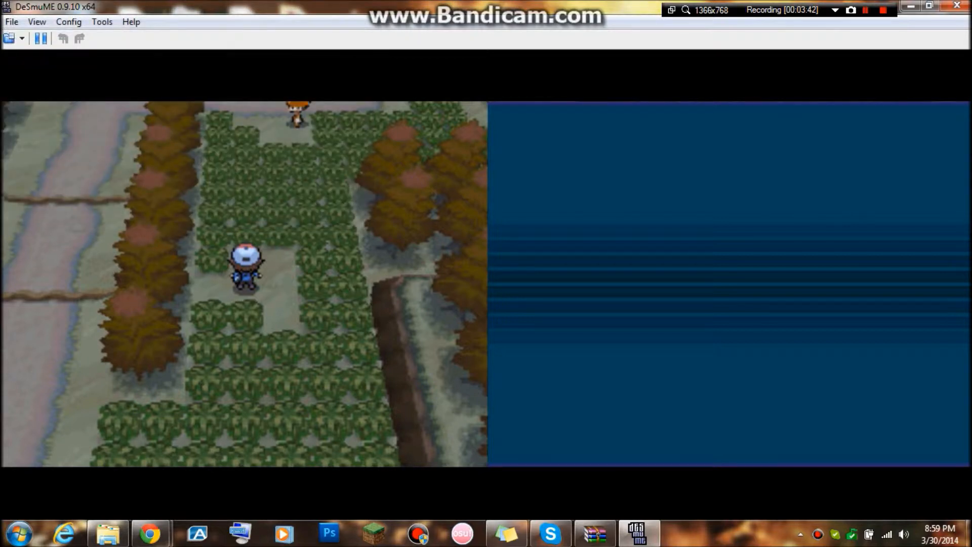
key(period)
click(68, 21)
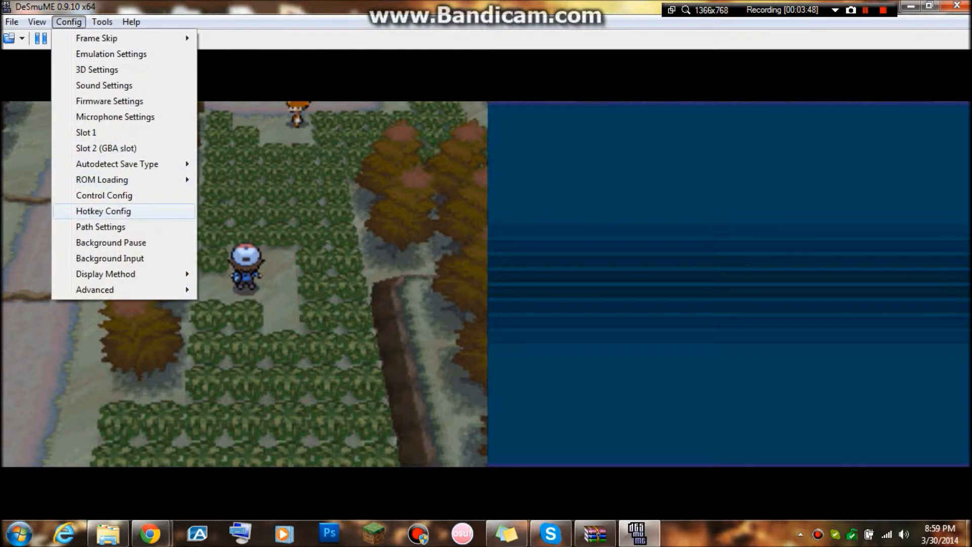
Close the controller settings, bring up the in-game menu and choose POKÉMON
click(105, 195)
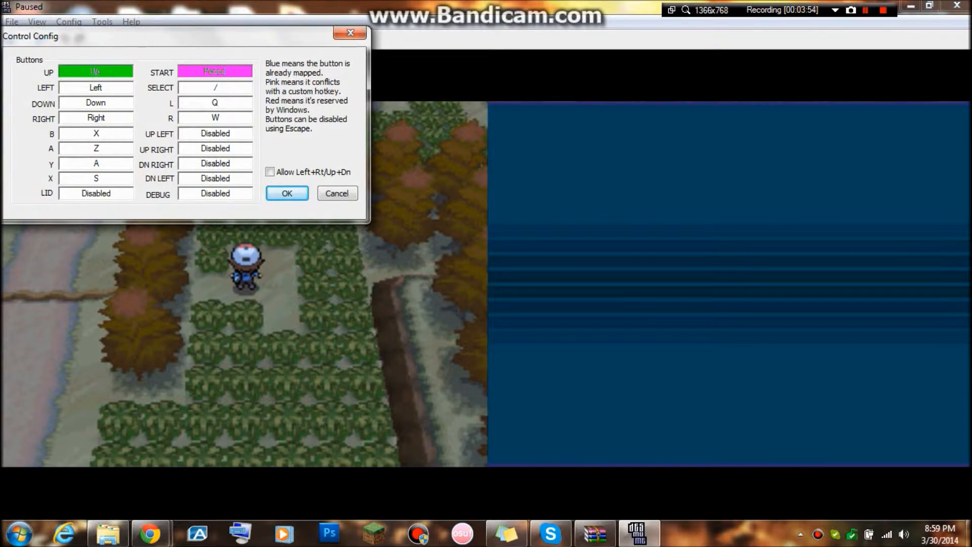
click(337, 192)
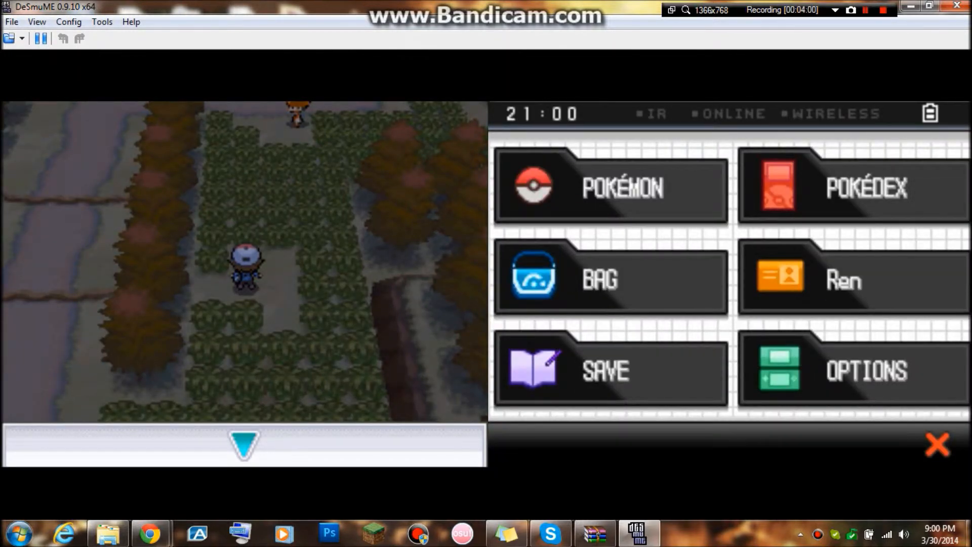
key(Return)
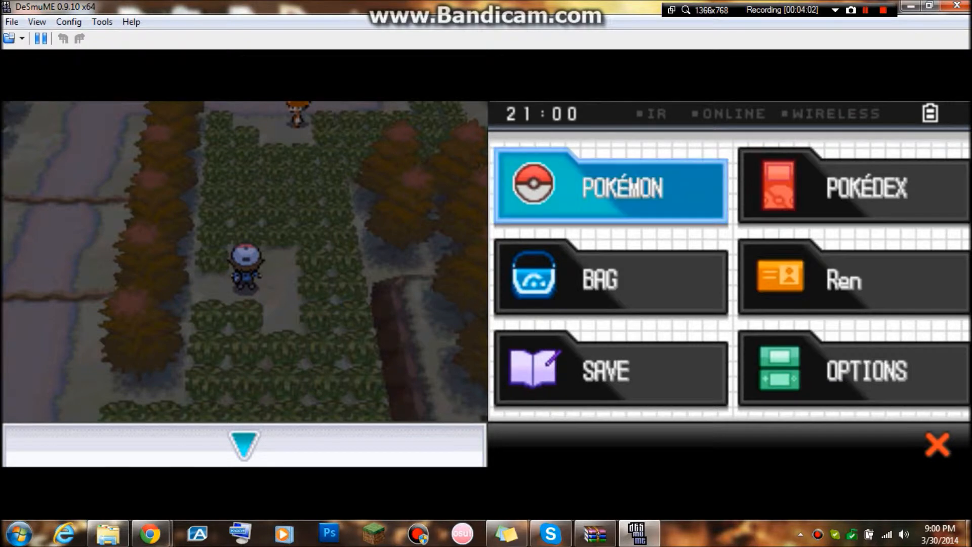
key(x)
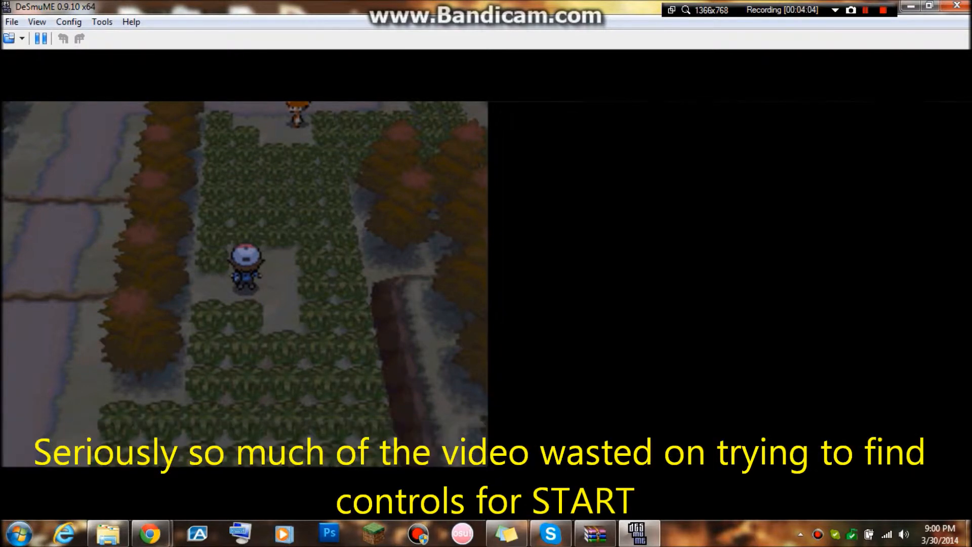
Walk up the route, reopen the party screen and select Tepig to move
key(Right)
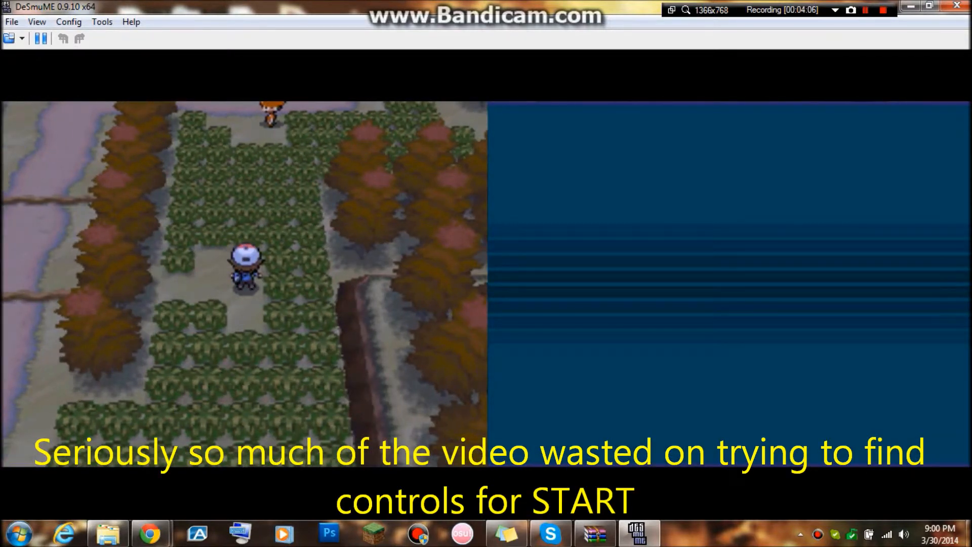
key(Up)
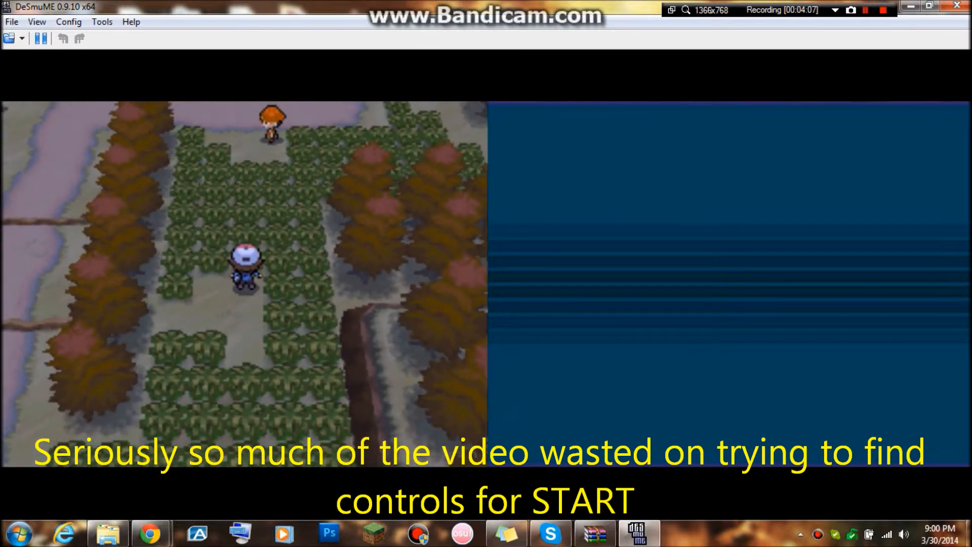
key(Return)
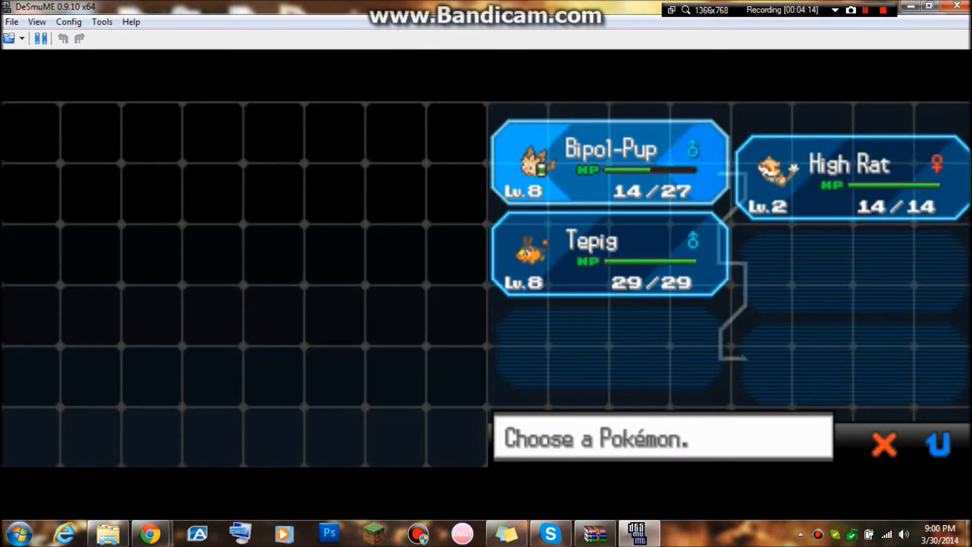
key(Down)
key(x)
key(Down)
Swap Tepig into Bipol-Pup's lead slot, close the menu and walk north to the trainer
key(x)
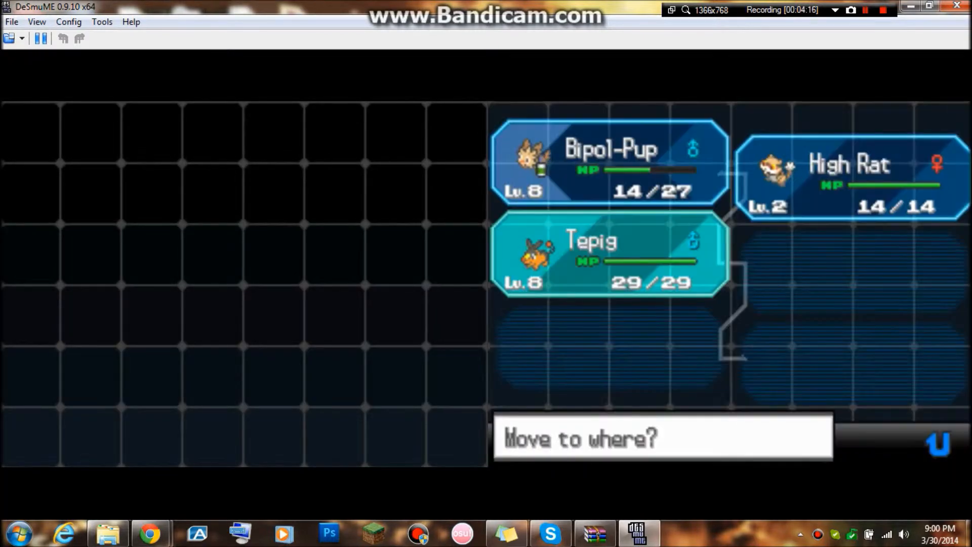
key(x)
key(z)
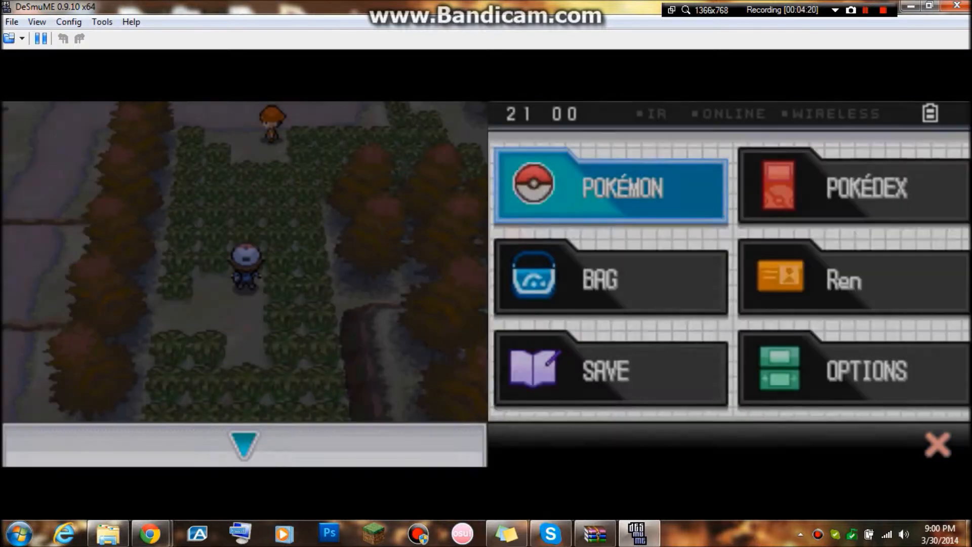
key(z)
key(Up)
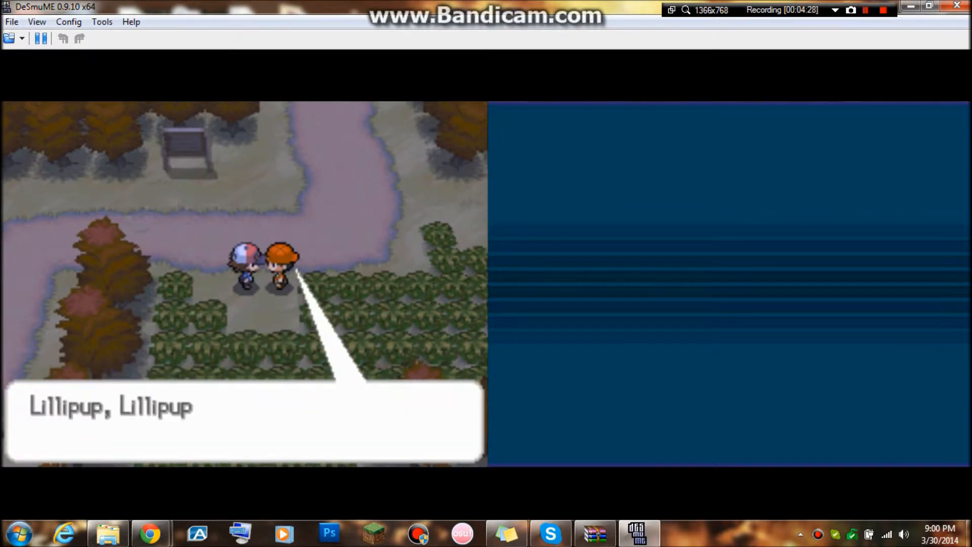
Enter the trainer battle and hit Lillipup with Tepig's Ember, then Tackle
key(z)
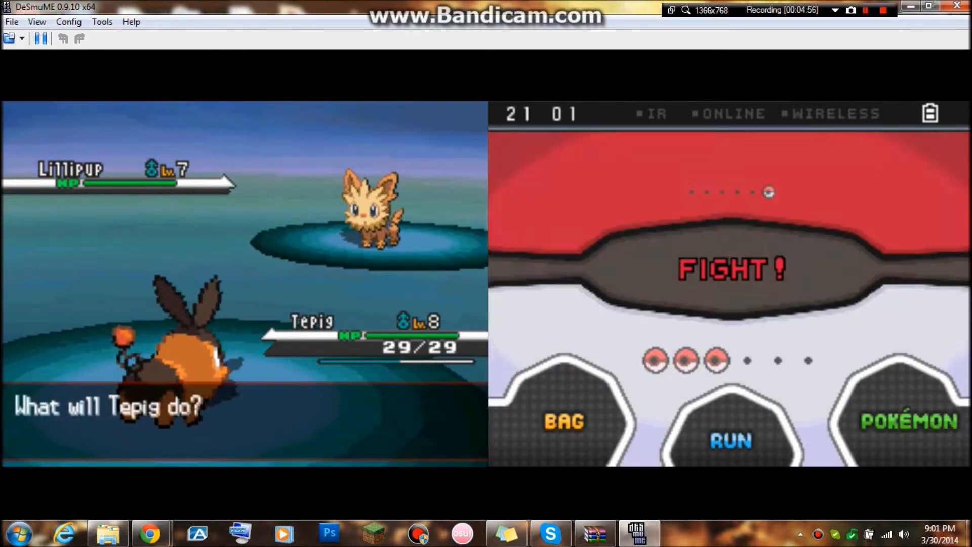
key(x)
key(Down)
key(x)
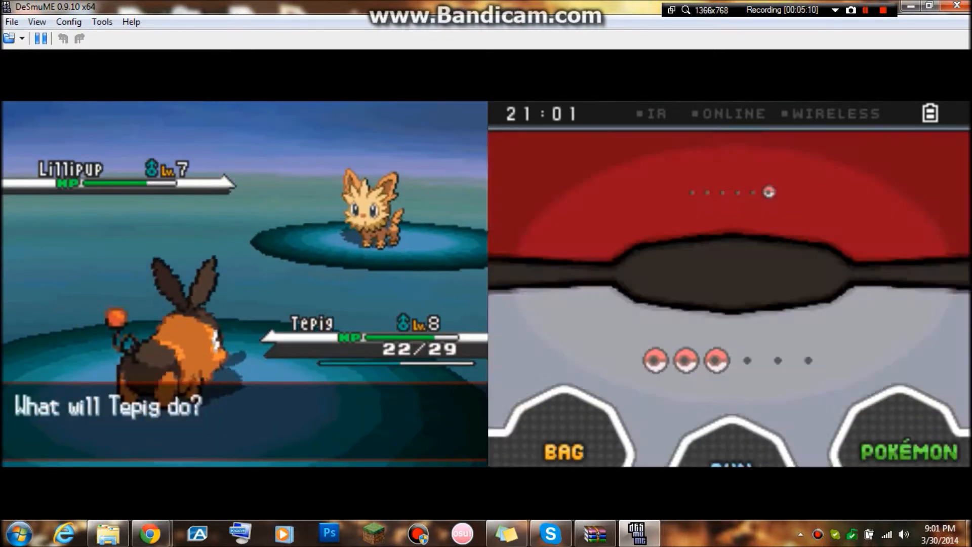
key(x)
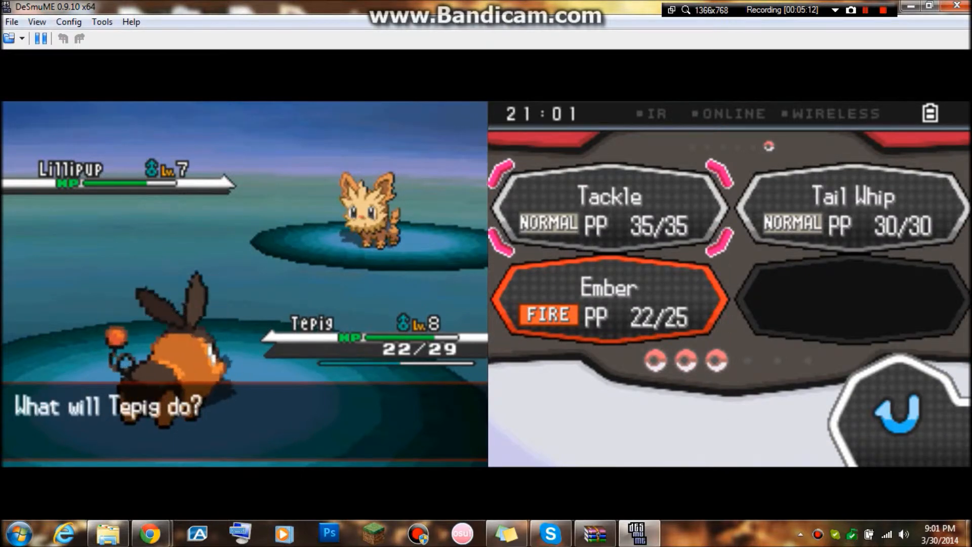
key(x)
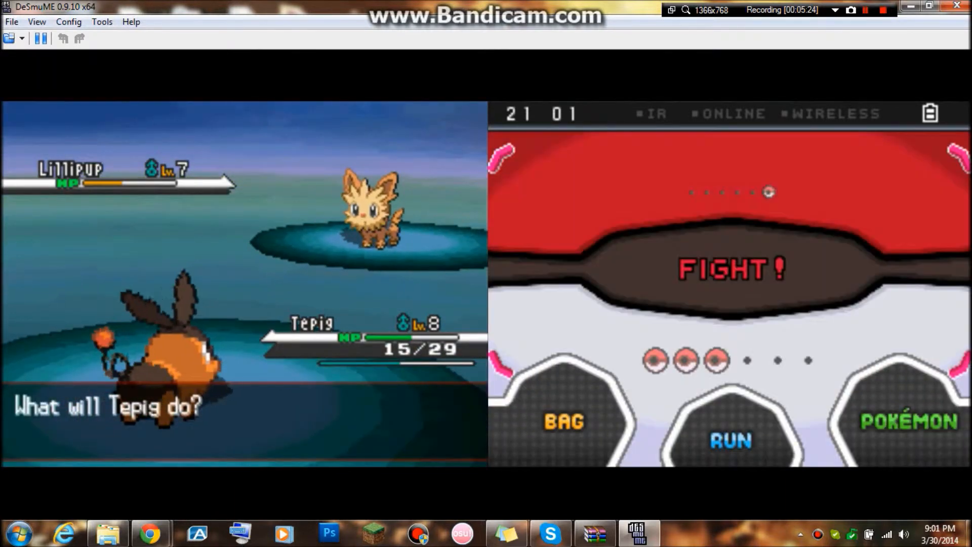
Switch in Bipol-Pup, finish Lillipup with Bite, and advance through Tepig's Lv. 9 level-up
key(x)
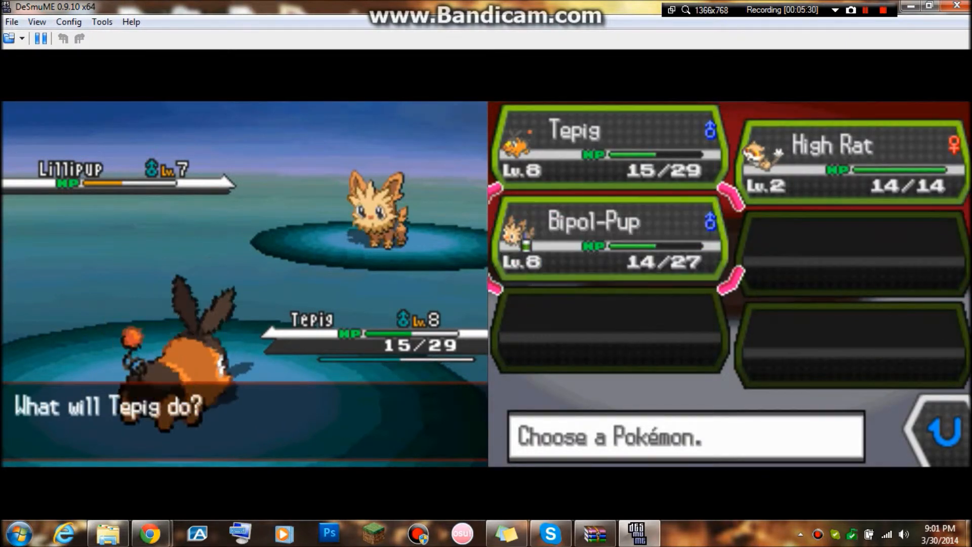
key(x)
key(x)
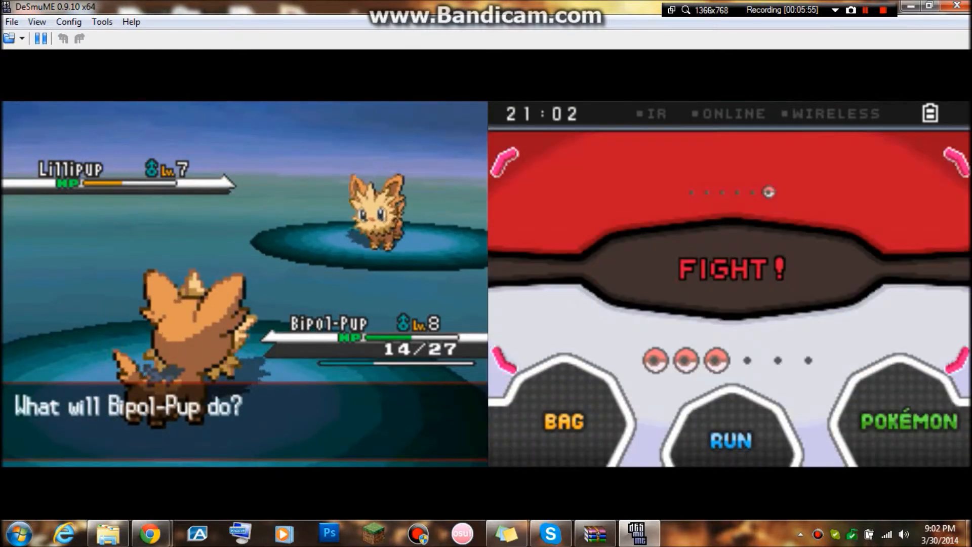
key(x)
key(Down)
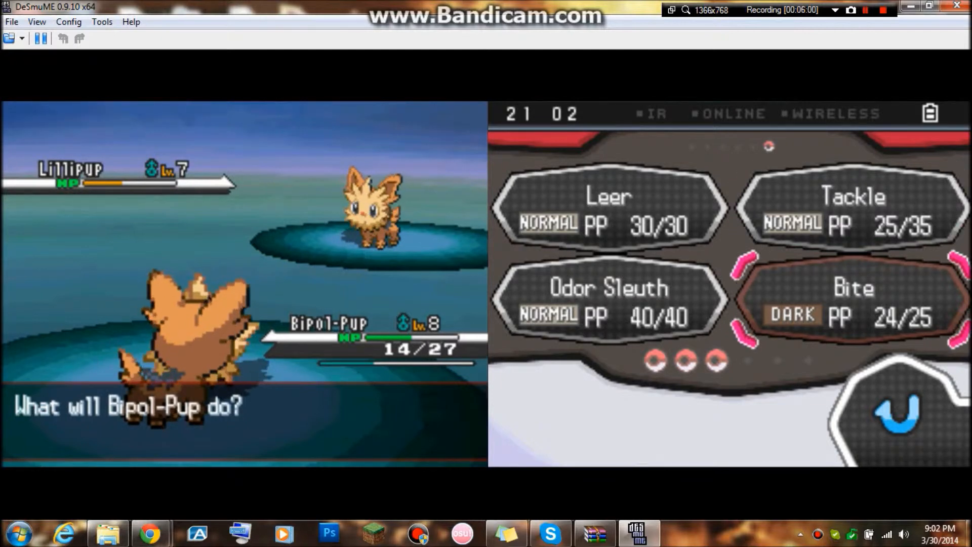
key(x)
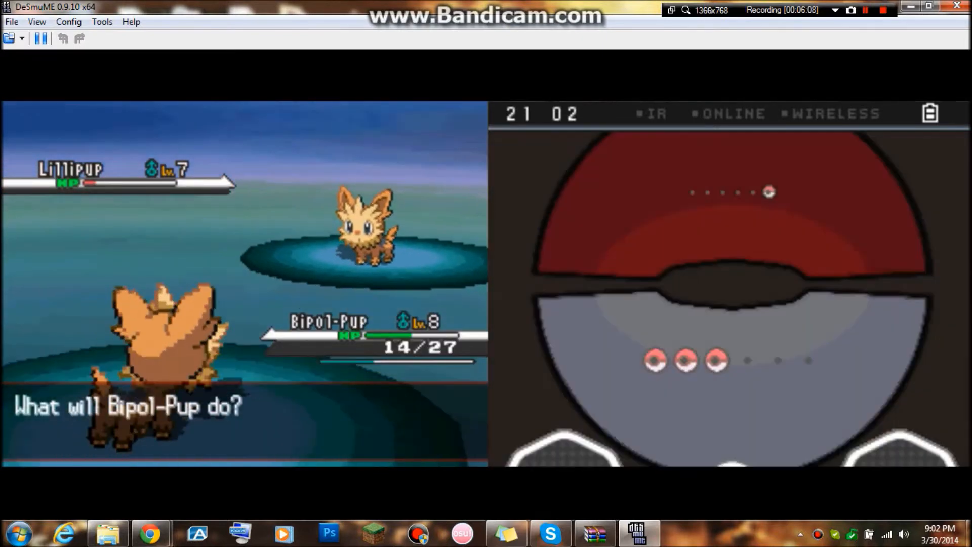
key(x)
key(x)
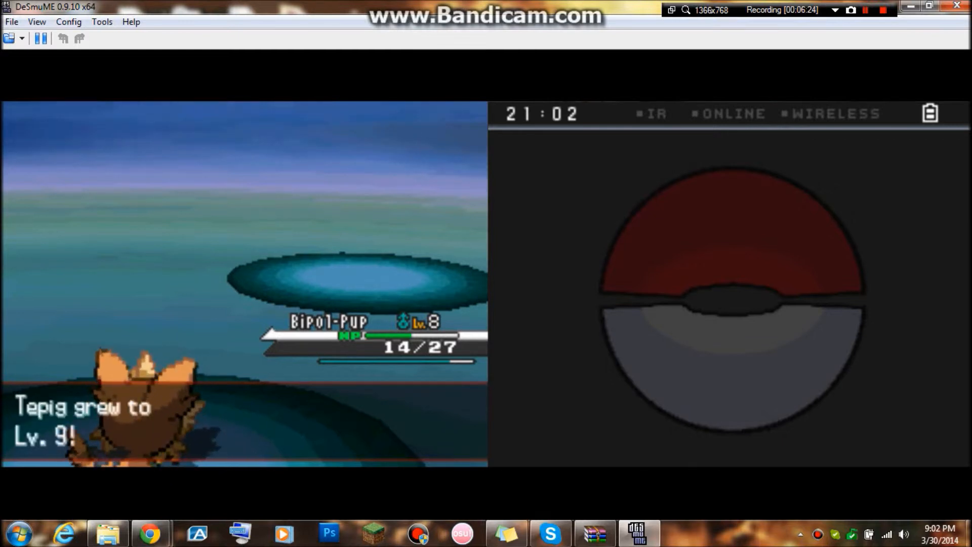
key(x)
key(x)
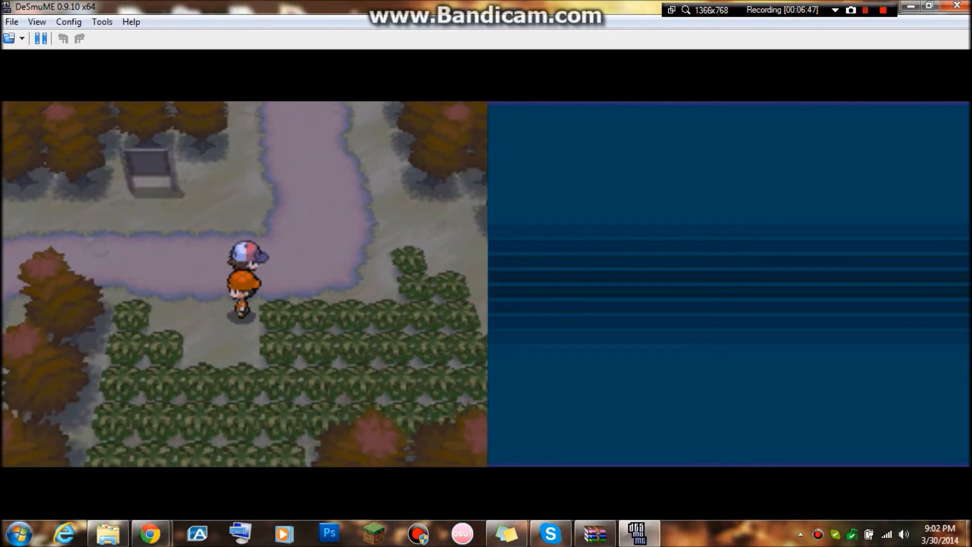
Walk up the path to Bianca and advance her dialogue into the battle
key(Right)
key(Up)
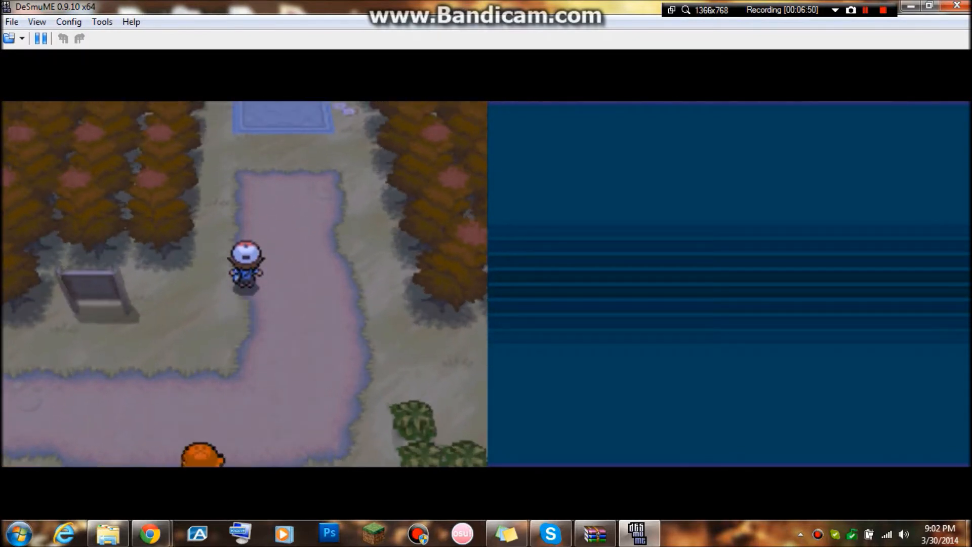
key(Up)
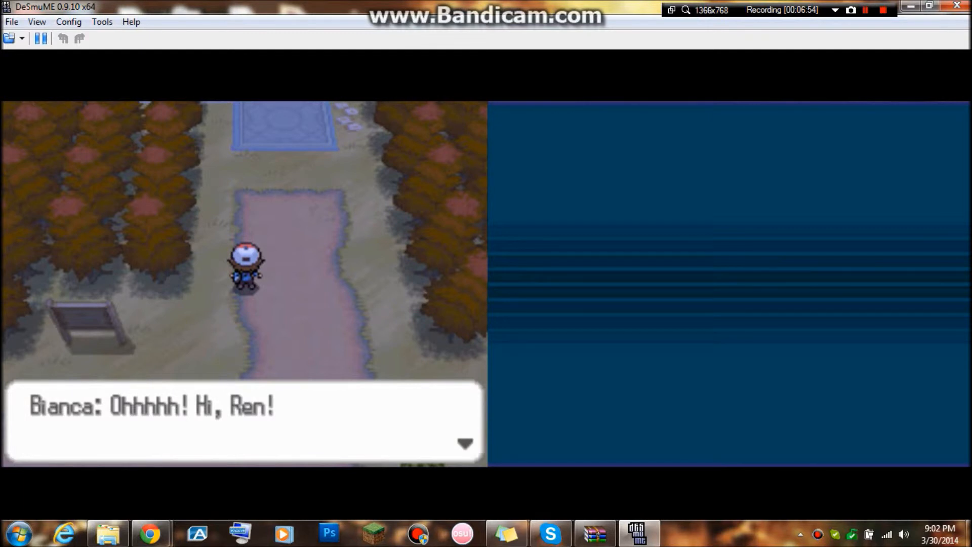
key(x)
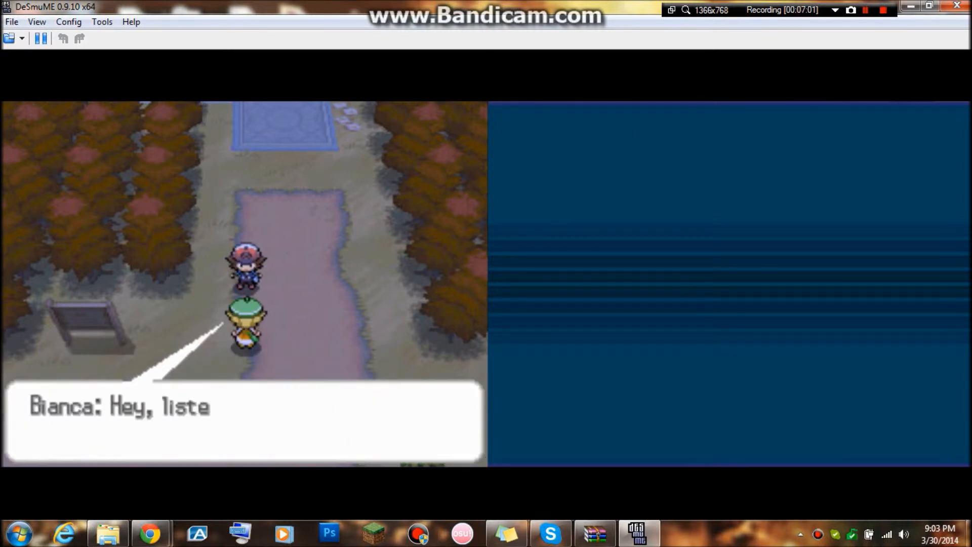
key(x)
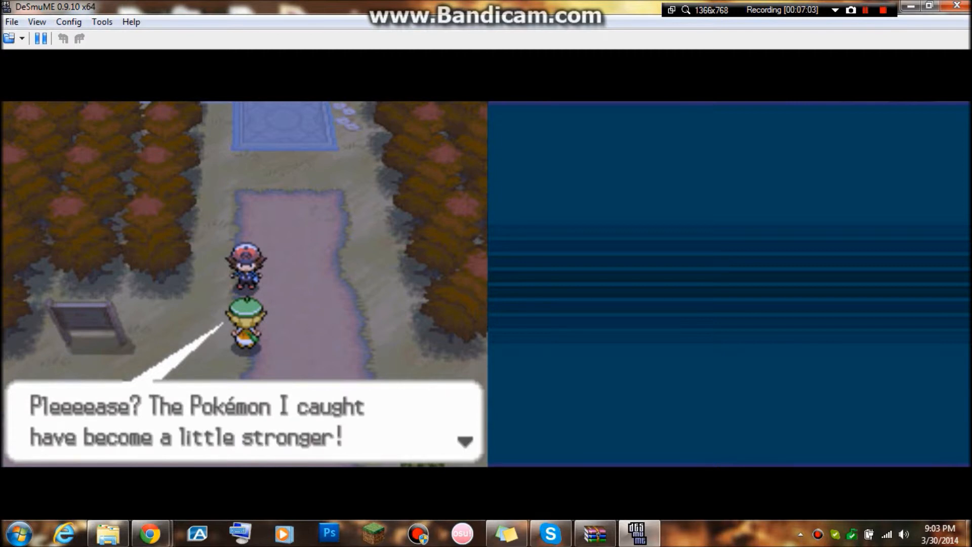
key(x)
key(x)
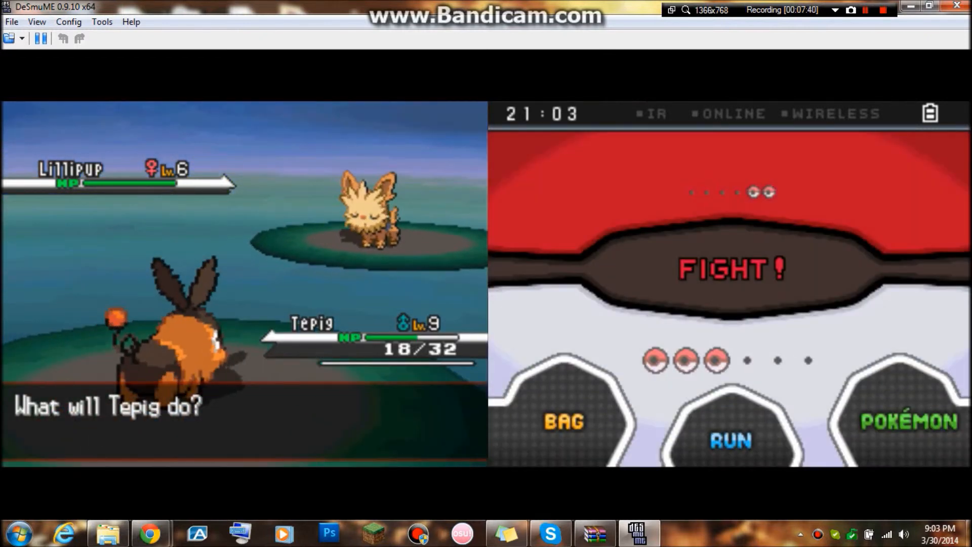
Attack Bianca's Lillipup with Ember over four turns, wearing down its HP
key(x)
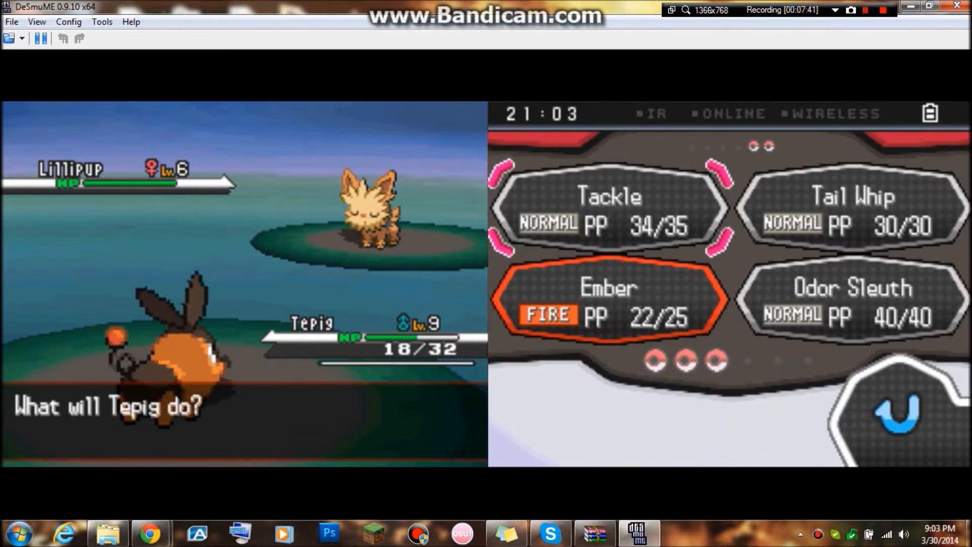
key(Down)
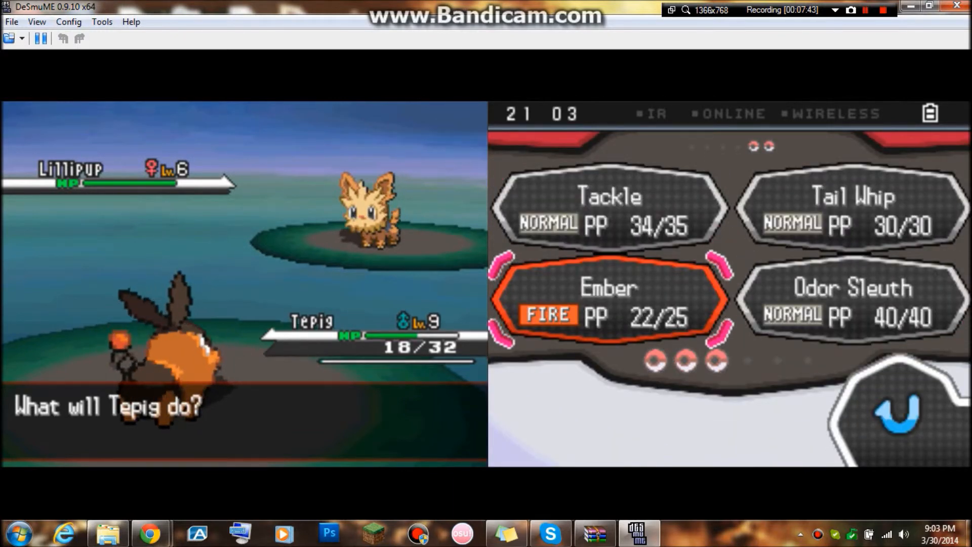
key(x)
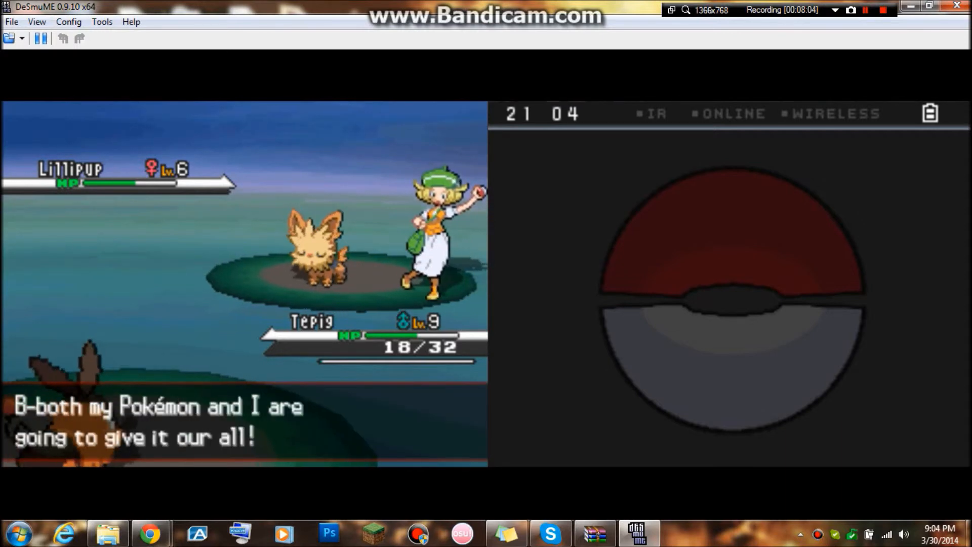
key(x)
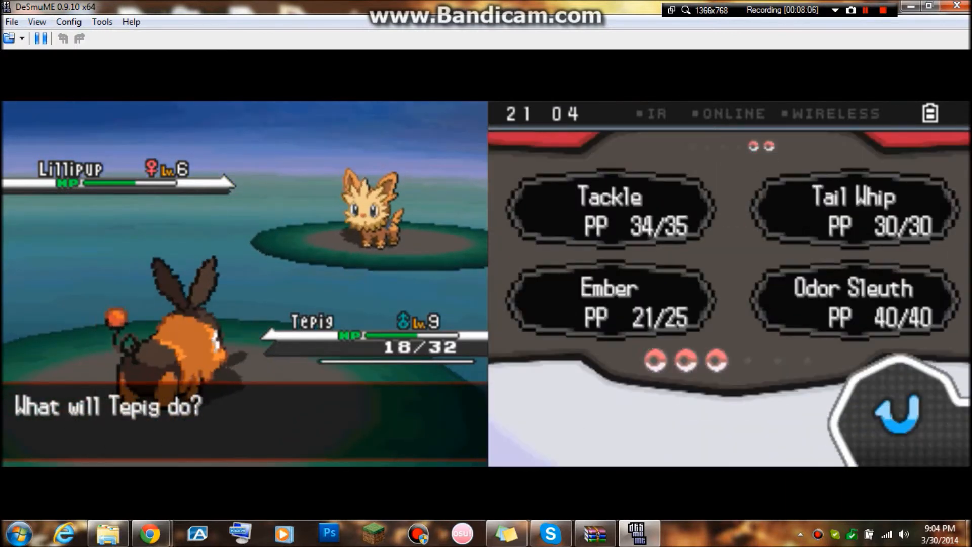
key(x)
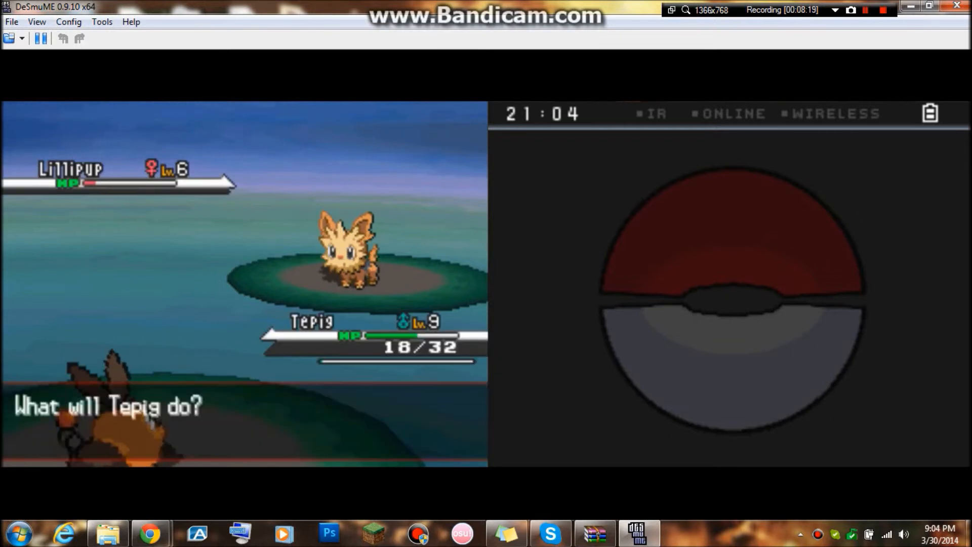
key(x)
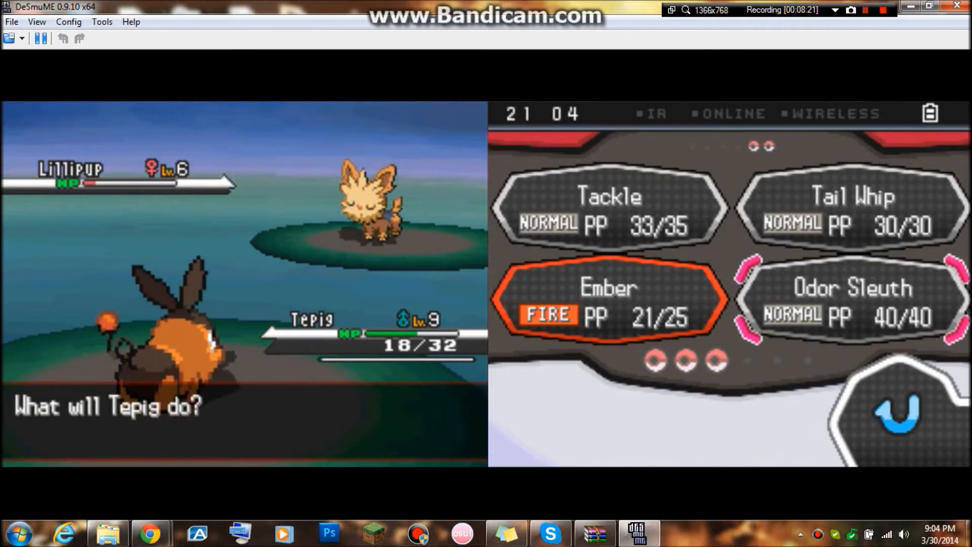
key(x)
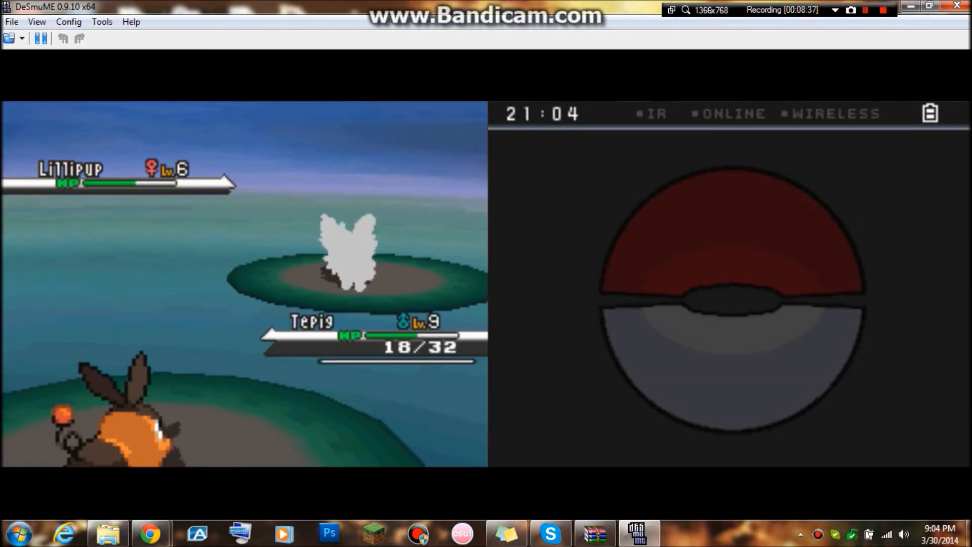
key(x)
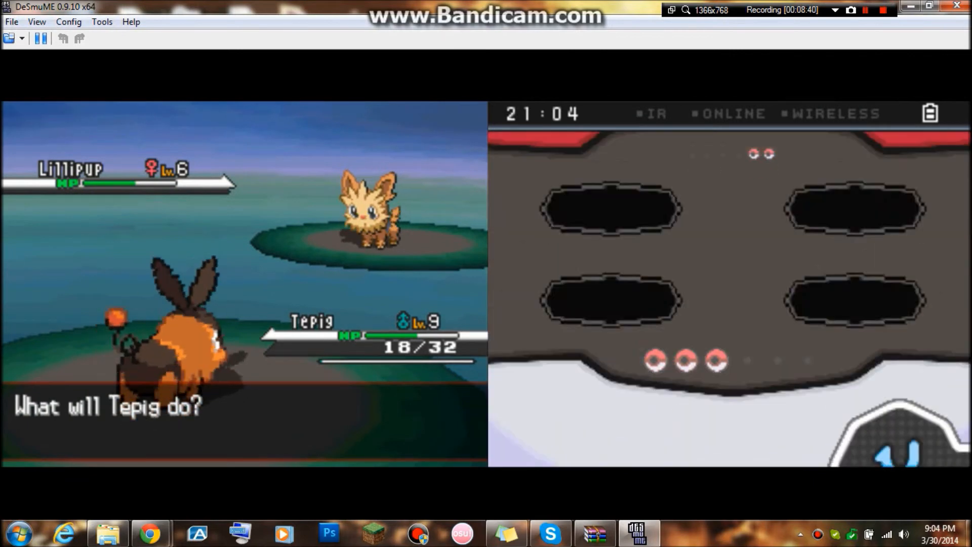
key(x)
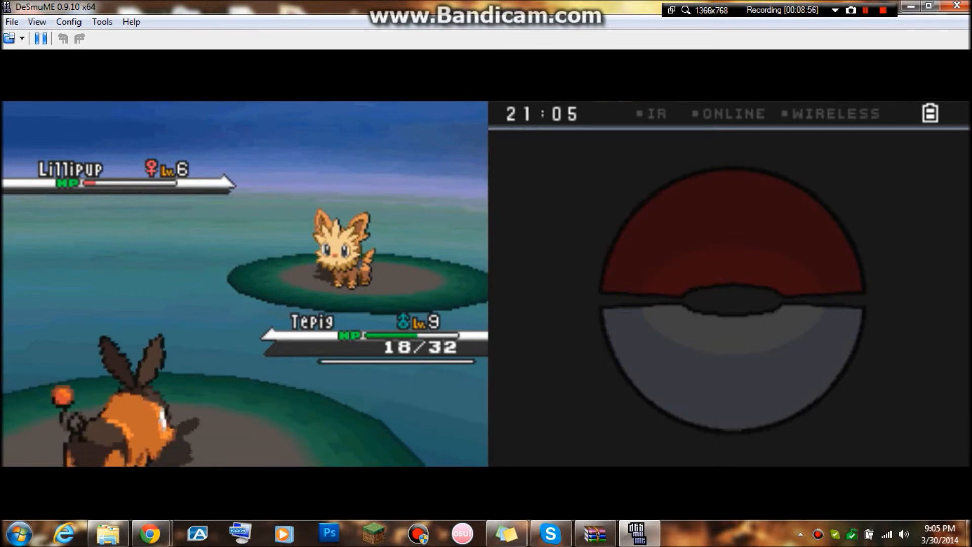
Finish Lillipup with Tackle and advance past the fainting and 72 Exp. Points messages
key(x)
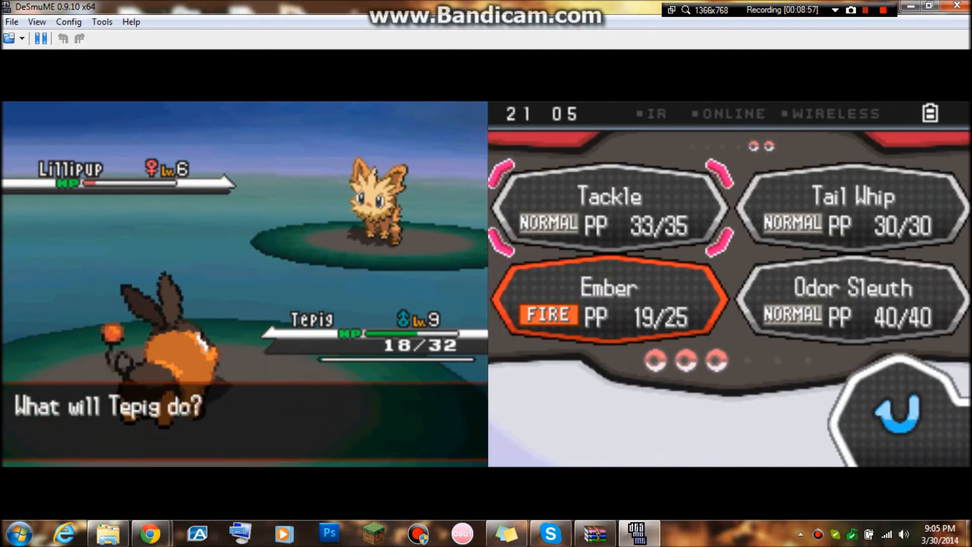
key(x)
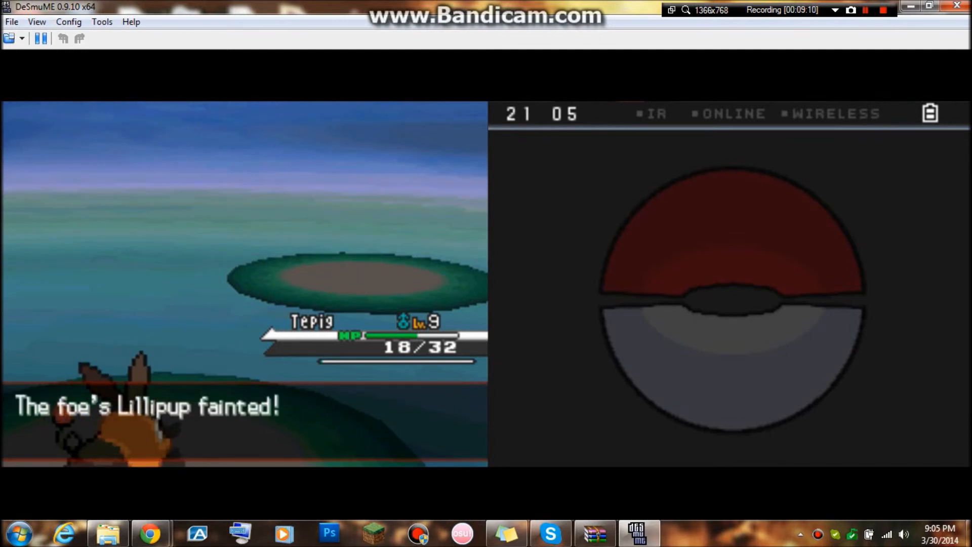
key(x)
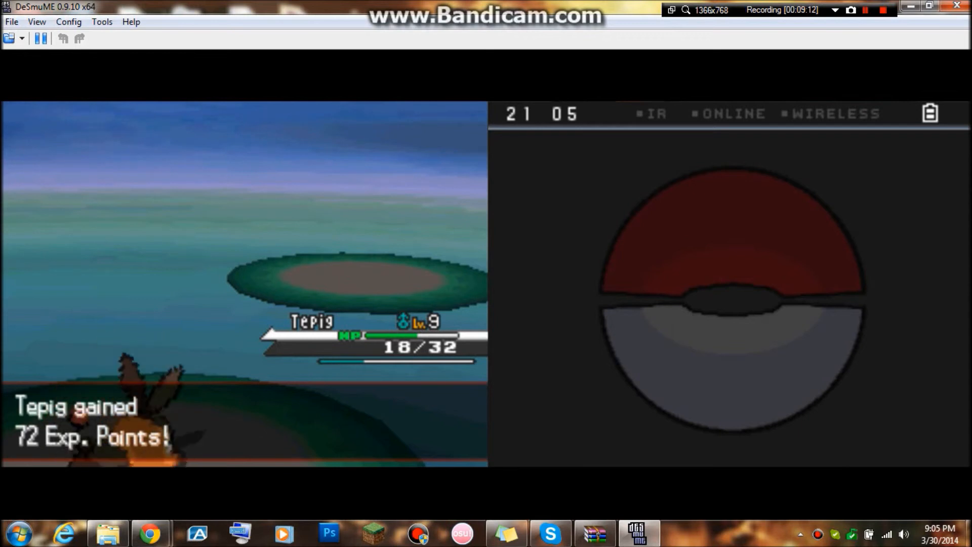
key(x)
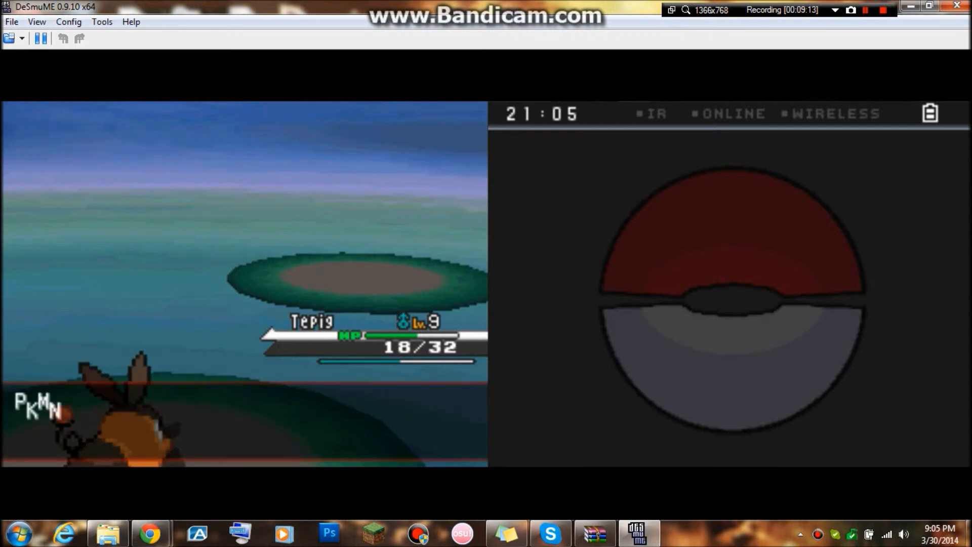
key(x)
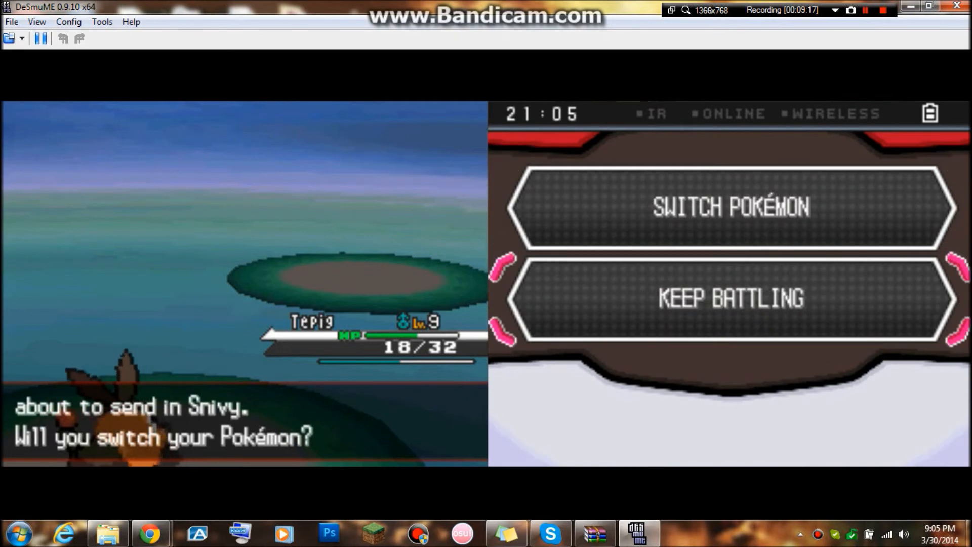
Choose to switch and send High Rat out to face Bianca's Snivy
key(Up)
key(x)
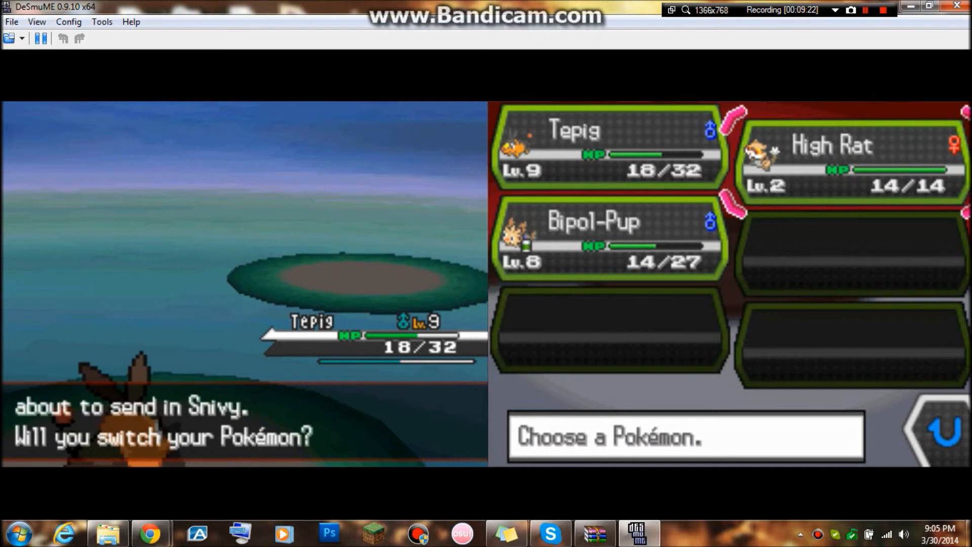
key(Right)
key(x)
key(x)
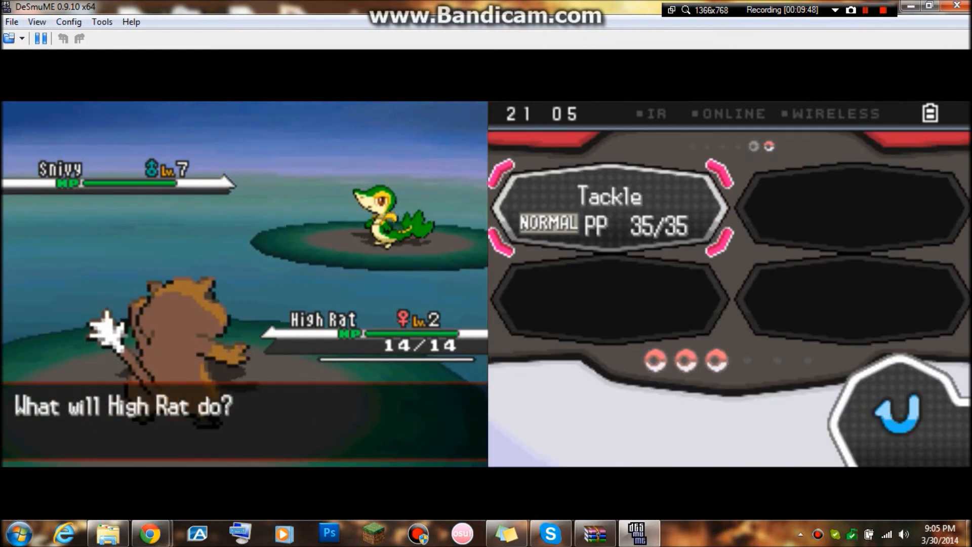
Back out of High Rat's moves and browse the party list over Bipol-Pup to Tepig
key(z)
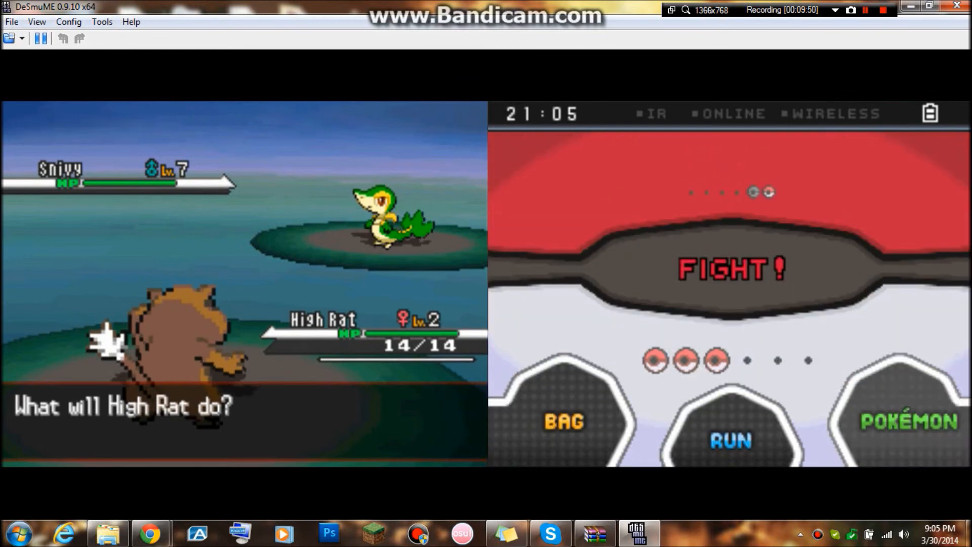
key(z)
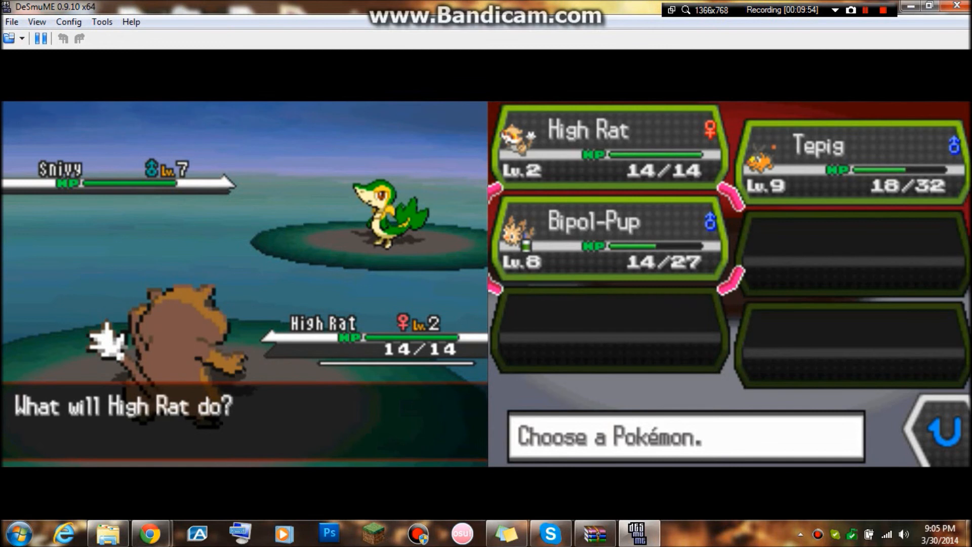
key(Down)
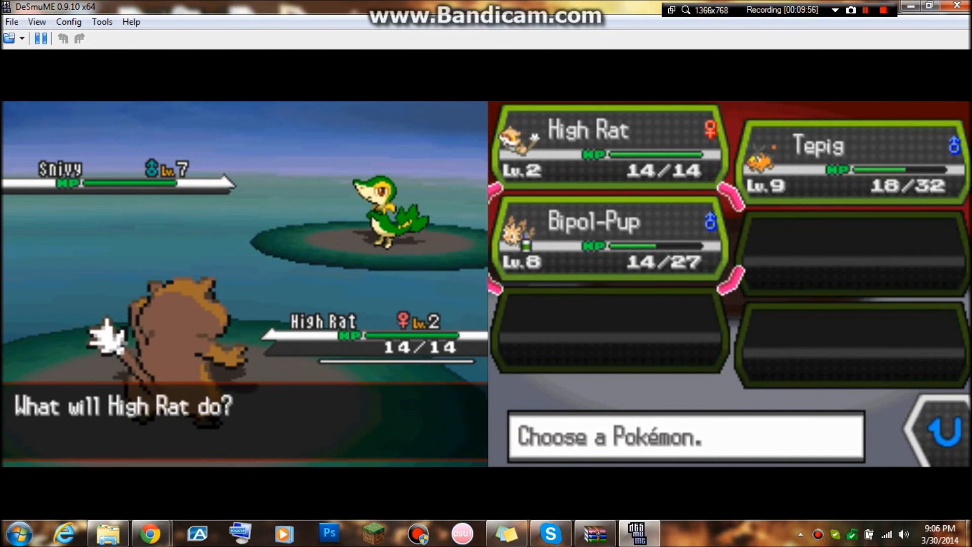
key(Right)
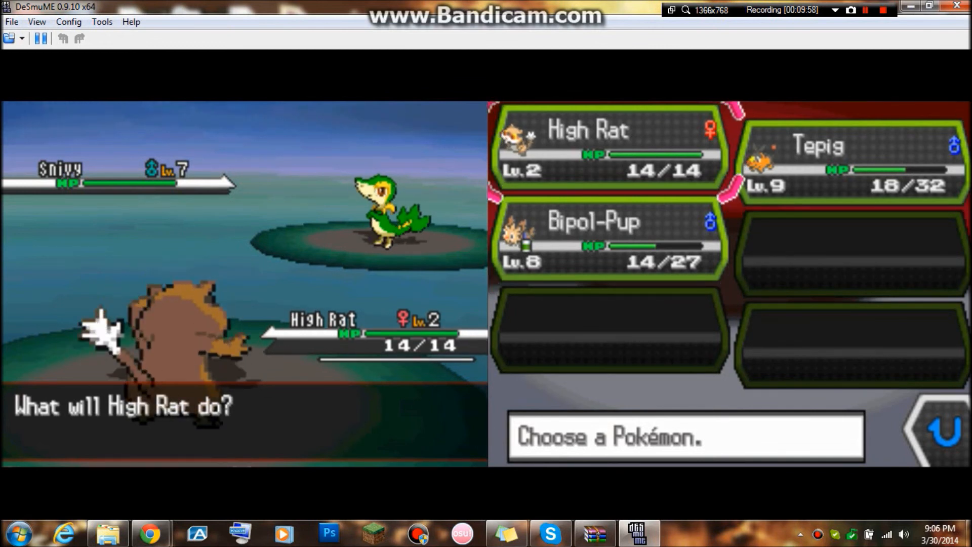